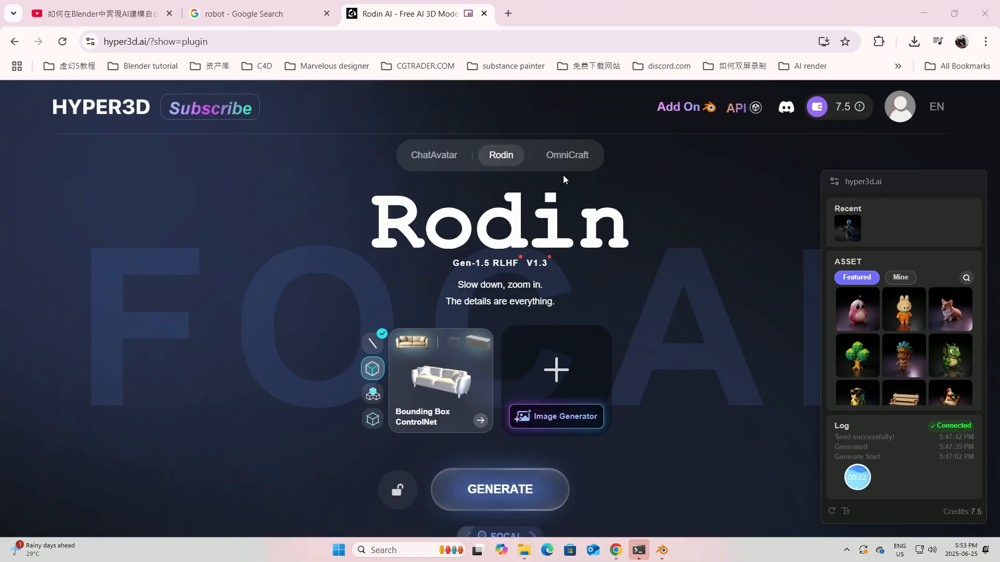
- Check the Blender bridge install option on the Hyper3D site and find its downloaded zip in the Downloads folder
mouse_move(573, 155)
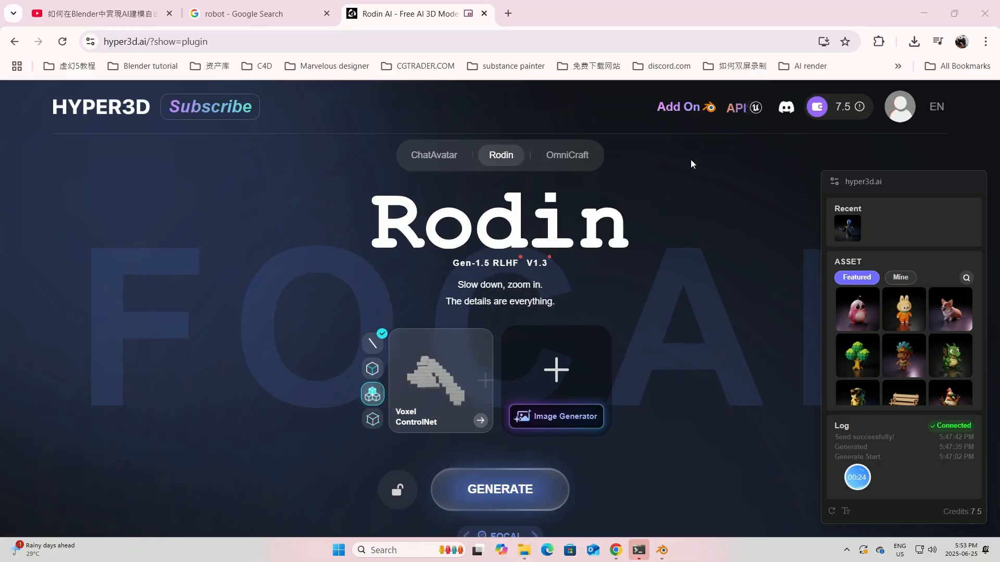
mouse_move(682, 109)
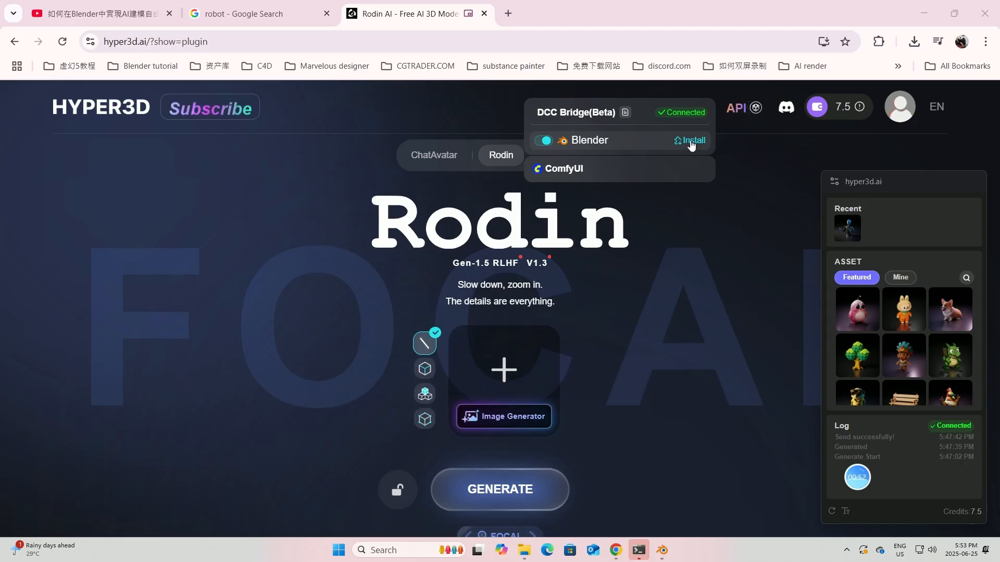
left_click(524, 551)
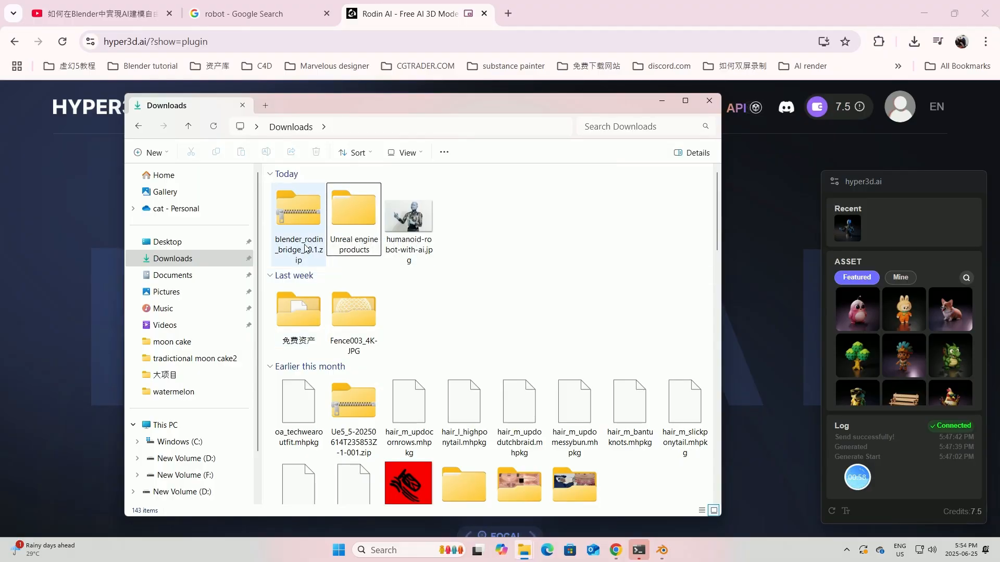
- Switch to Blender, start installing an add-on from disk, and search the Downloads folder for "blender"
left_click(660, 551)
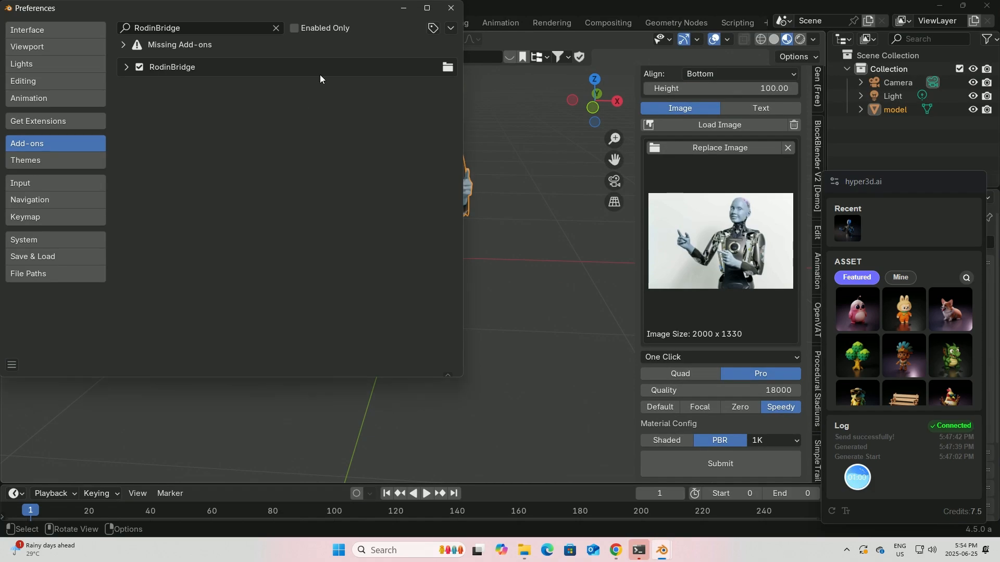
left_click(451, 28)
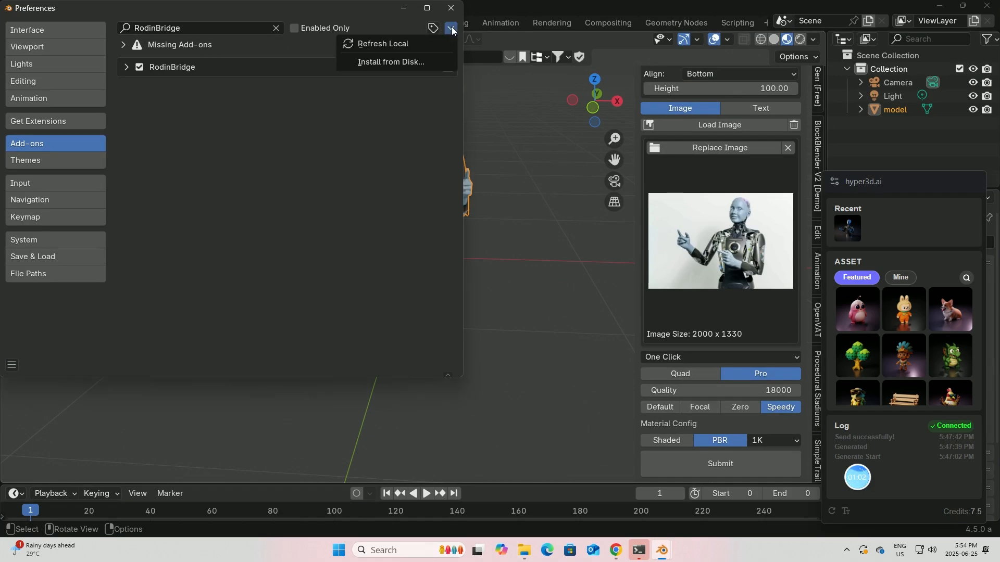
left_click(395, 62)
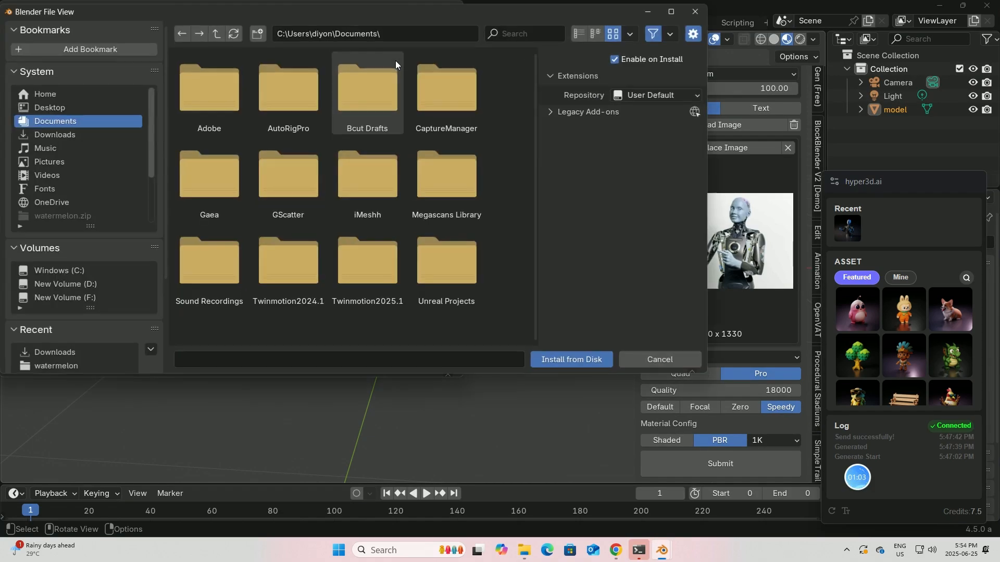
left_click(98, 135)
left_click(523, 31)
type("blen")
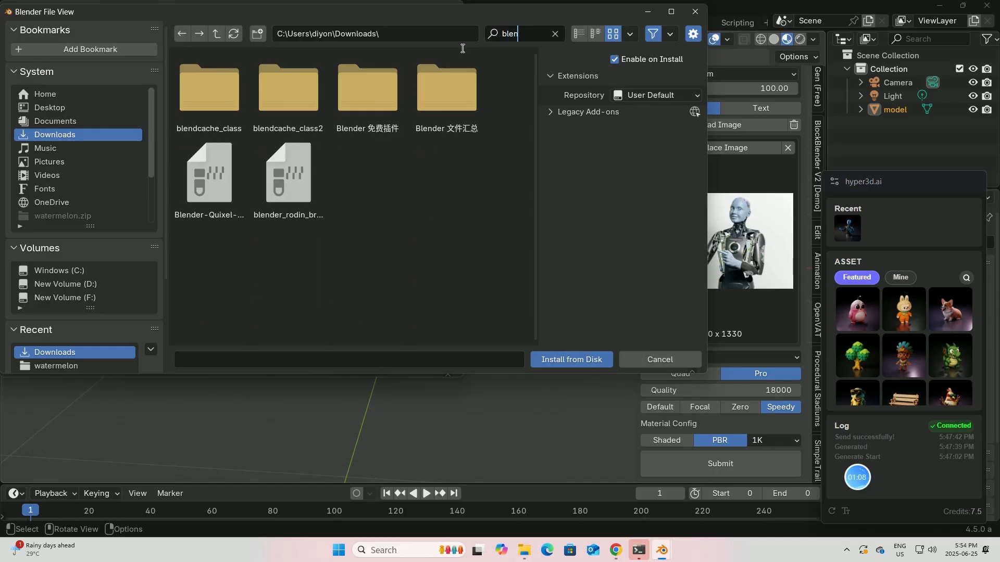
type("der")
key("Return")
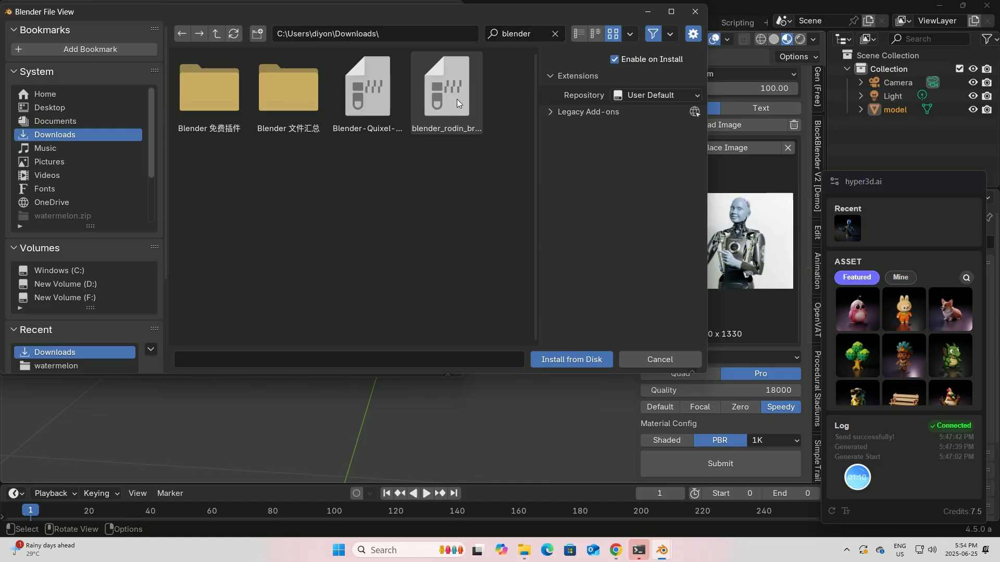
- Install the add-on from blender_rodin_bridge_v0.1.zip and close the preferences
left_click(457, 103)
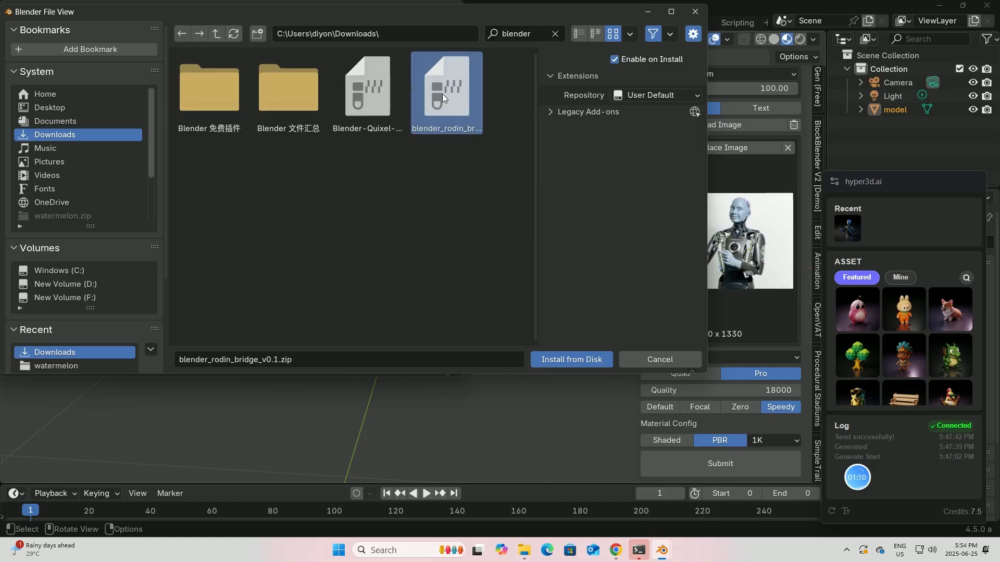
left_click(571, 361)
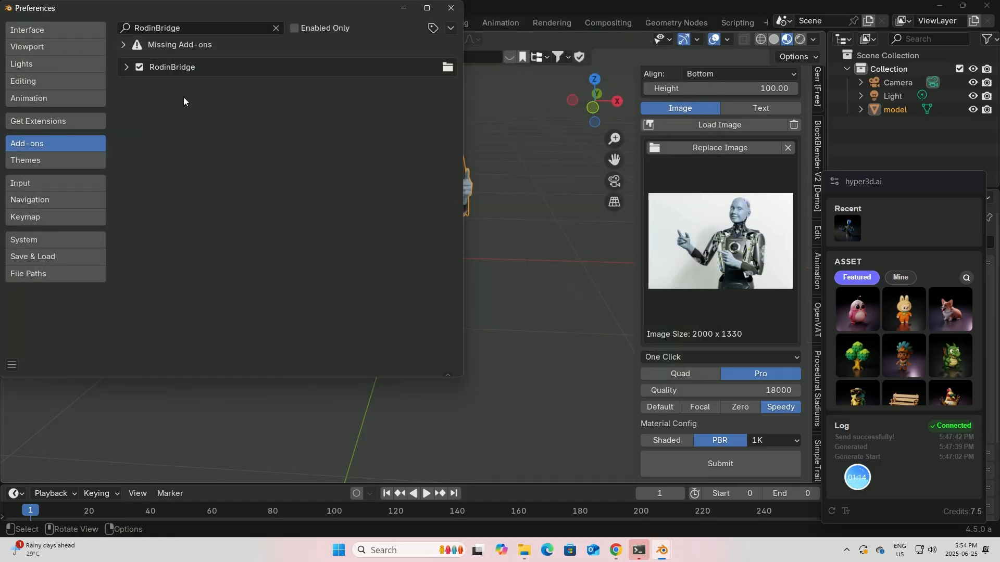
left_click(13, 365)
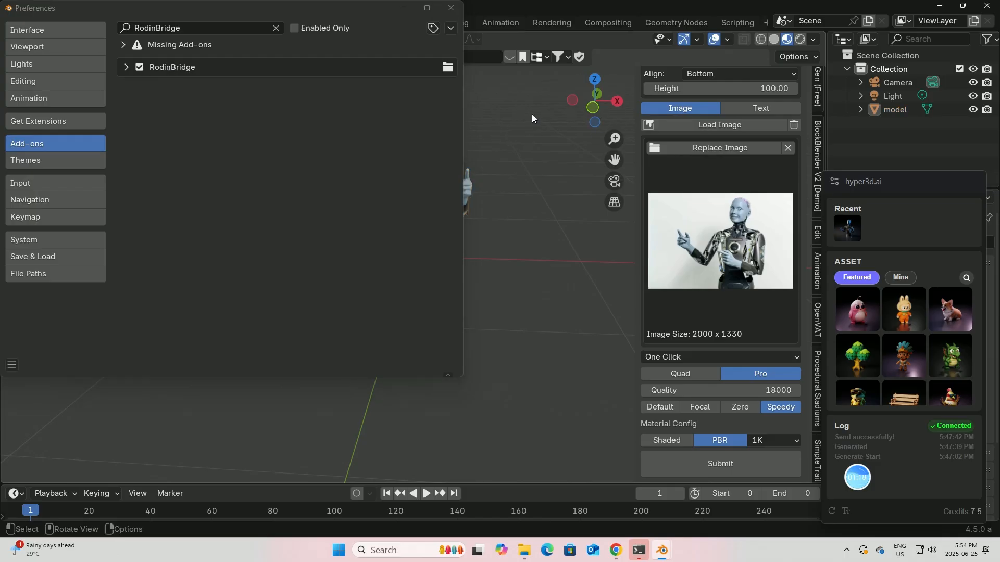
left_click(451, 7)
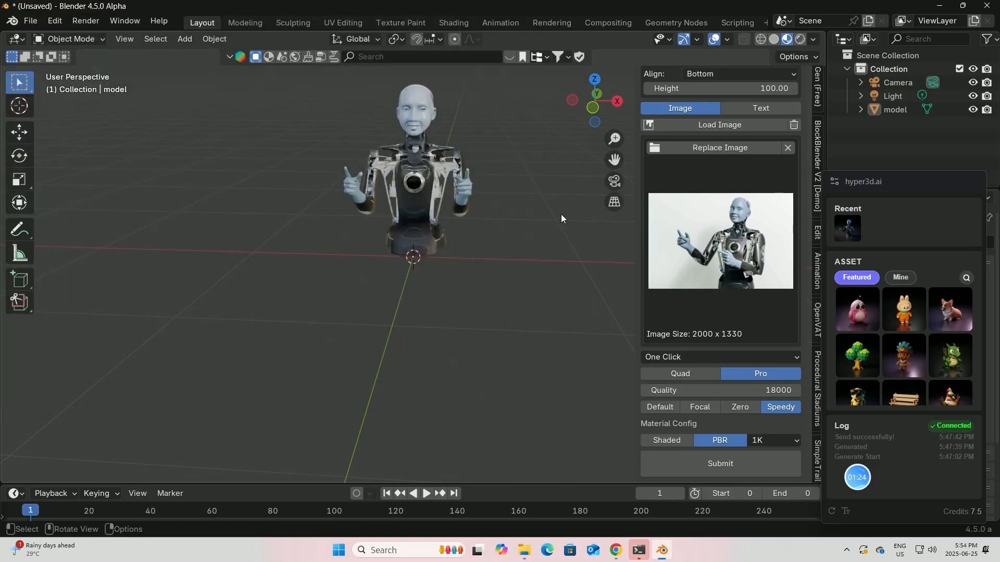
- Locate the Rodin add-on among the add-ons in the 3D viewport's sidebar
key("n")
key("n")
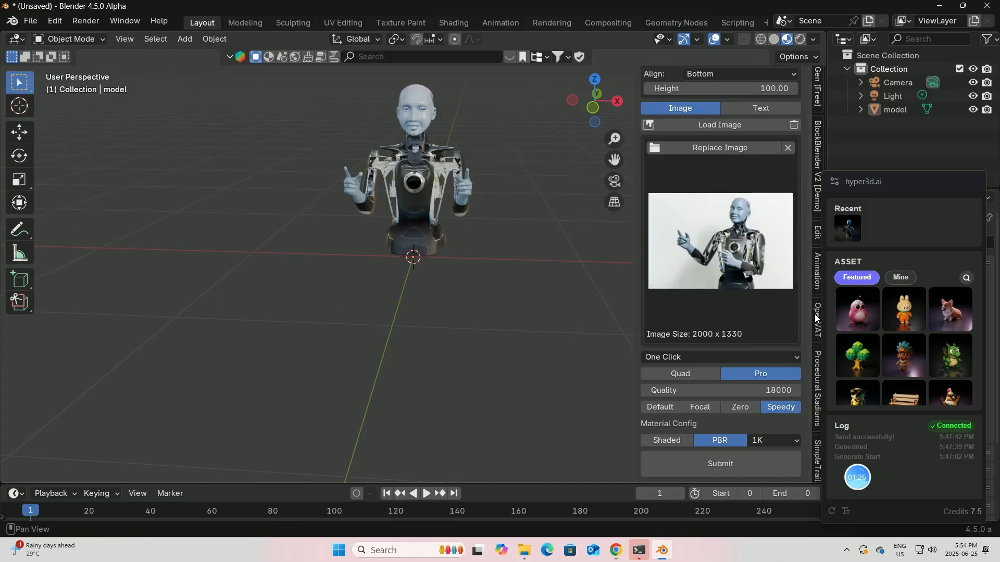
scroll(817, 446, "down", 2)
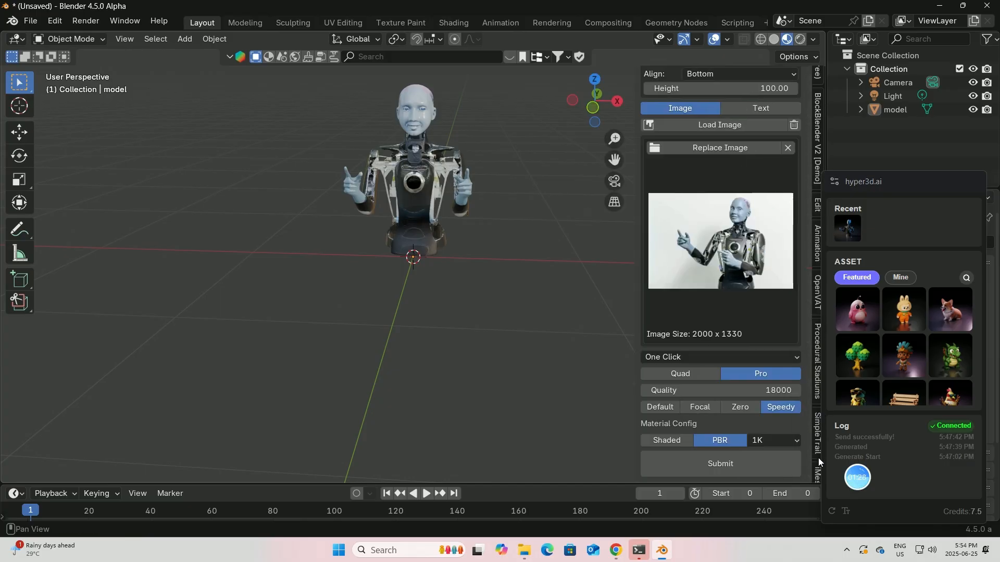
scroll(815, 460, "down", 4)
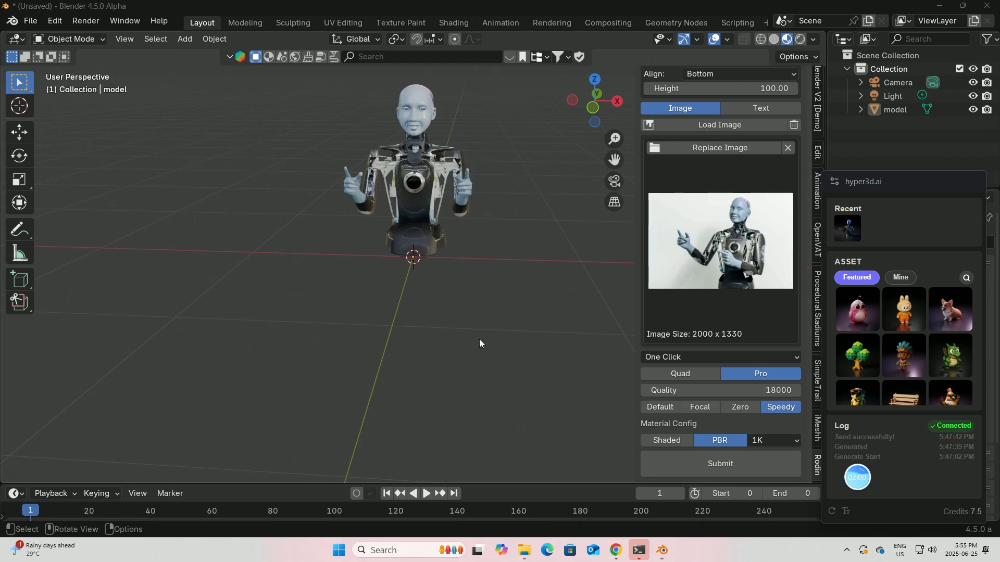
- Switch to Chrome and view the humanoid robot reference image in the Google results for "robot"
mouse_move(616, 556)
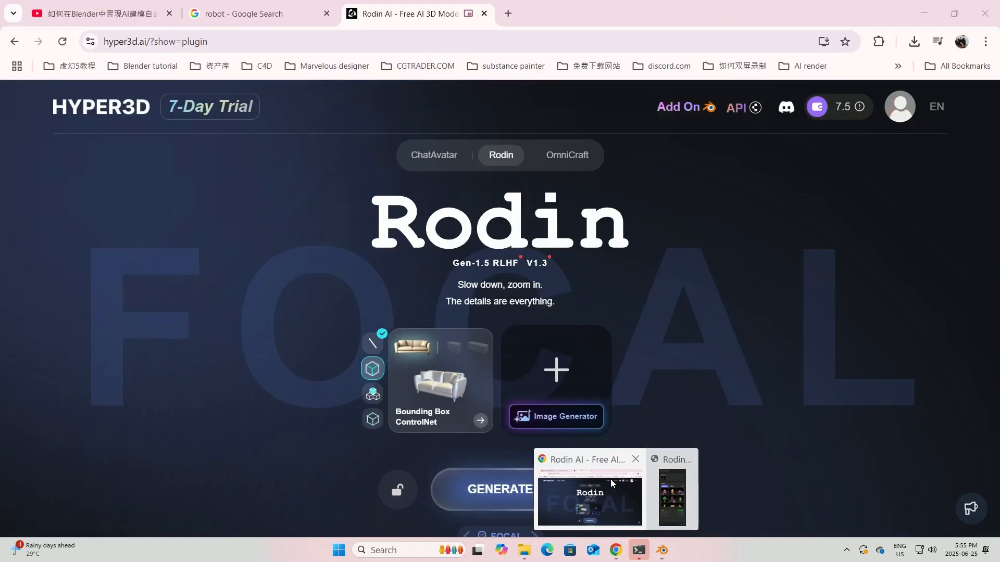
left_click(612, 483)
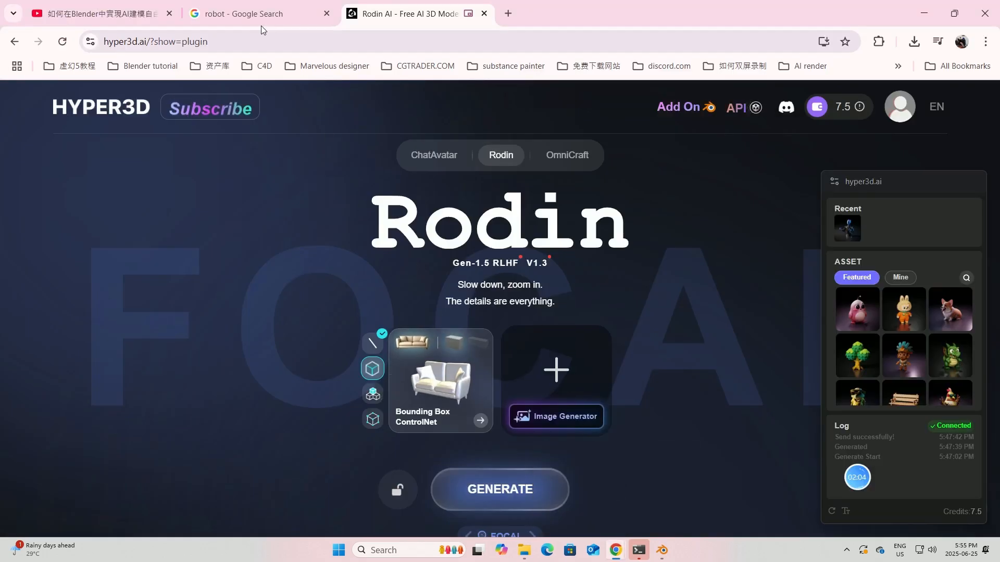
left_click(250, 13)
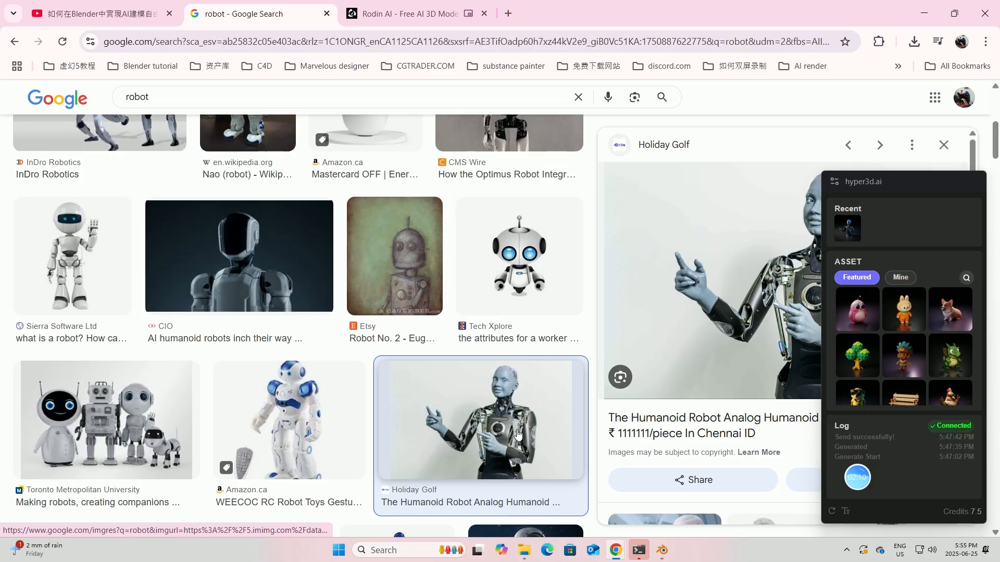
- Return to Blender and examine the generated robot model up close from the front, side and back
left_click(662, 550)
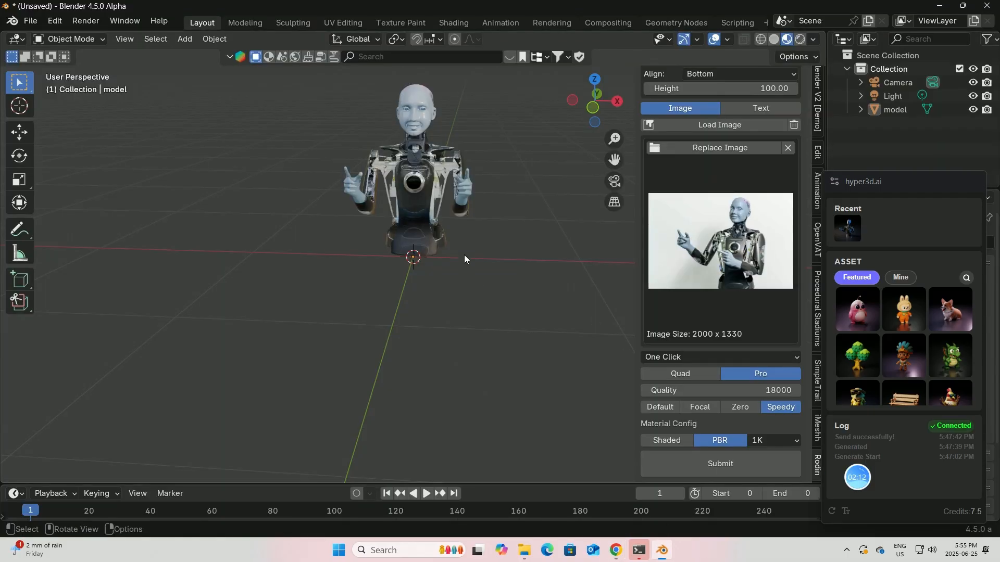
scroll(458, 208, "up", 2)
left_click_drag(614, 159, 609, 271)
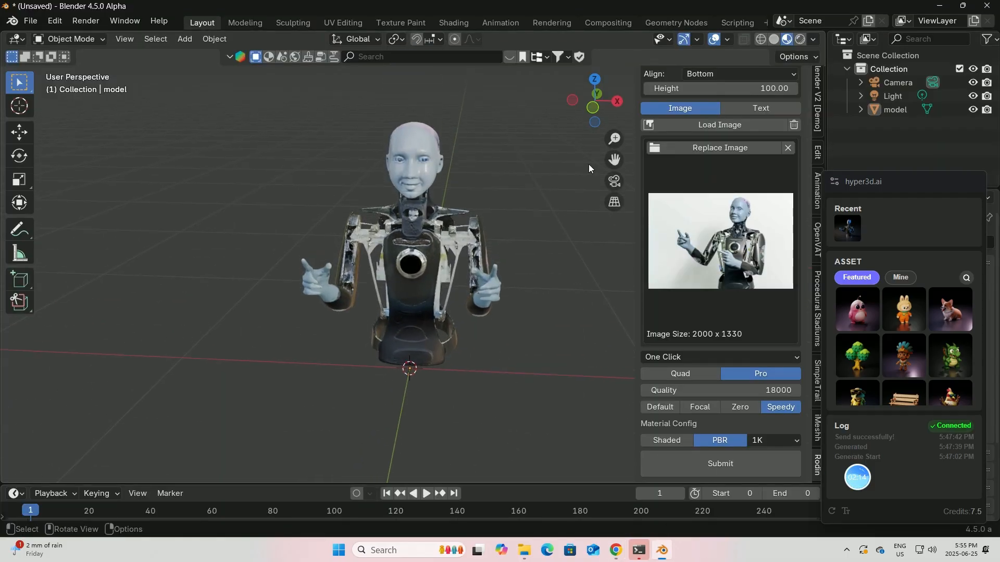
scroll(509, 208, "up", 3)
middle_click_drag(509, 208, 326, 191)
scroll(483, 218, "up", 2)
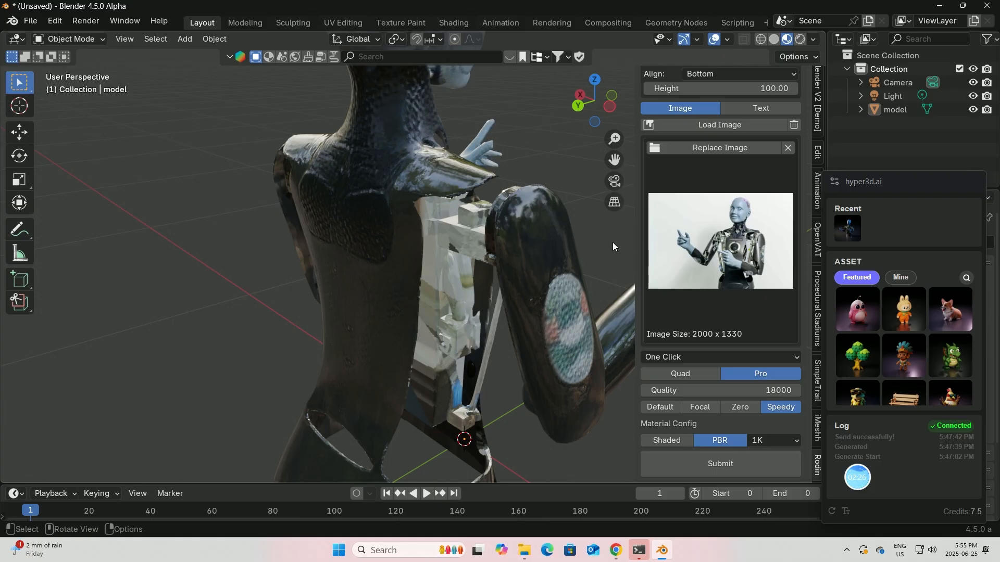
middle_click_drag(391, 202, 482, 188)
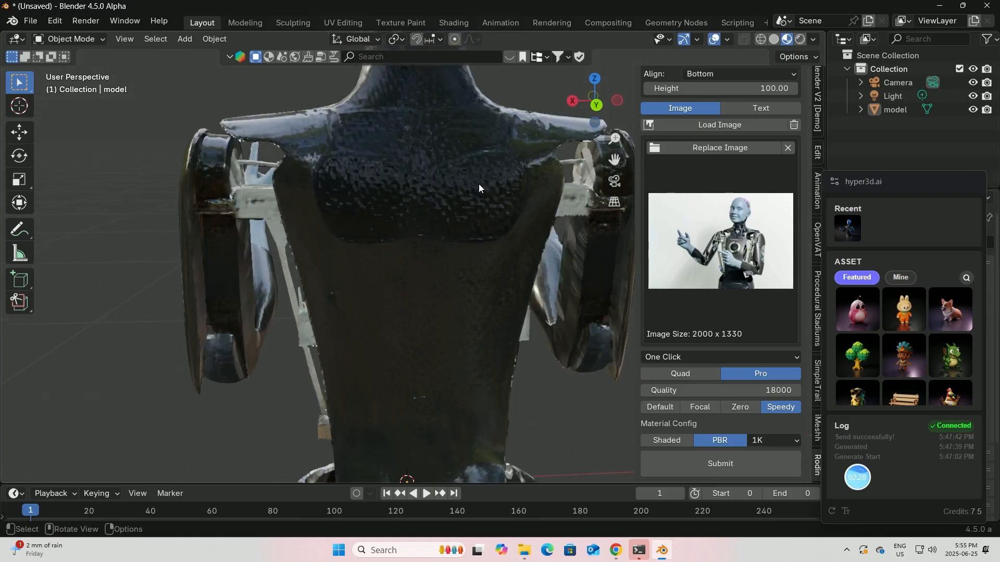
middle_click_drag(402, 214, 229, 251)
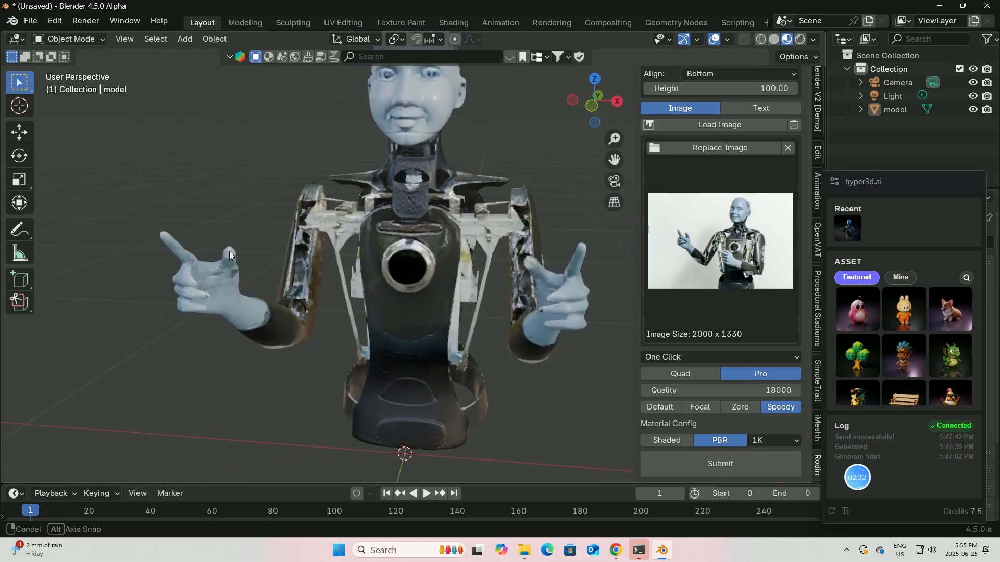
scroll(338, 226, "up", 4)
scroll(361, 229, "down", 4)
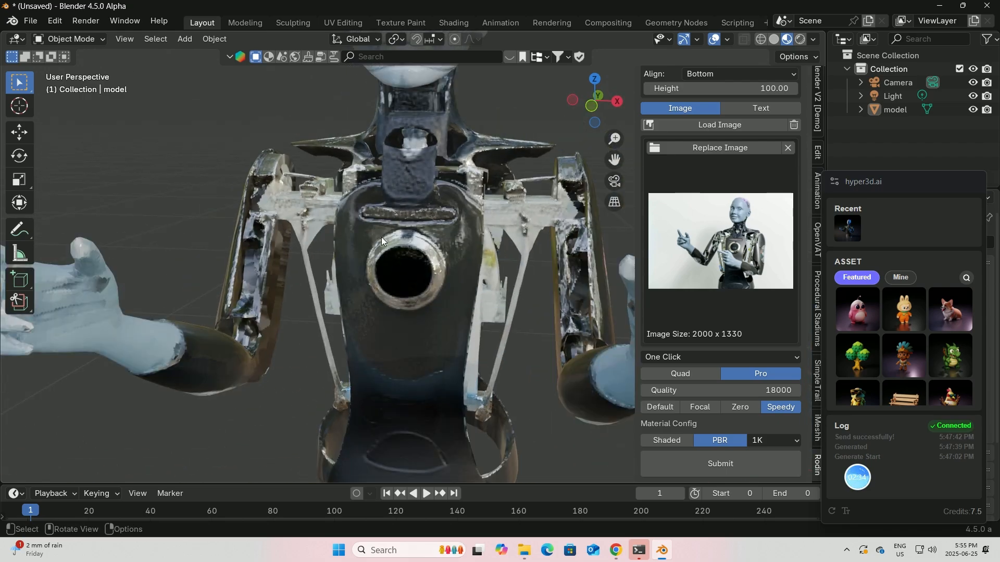
middle_click_drag(381, 237, 425, 226)
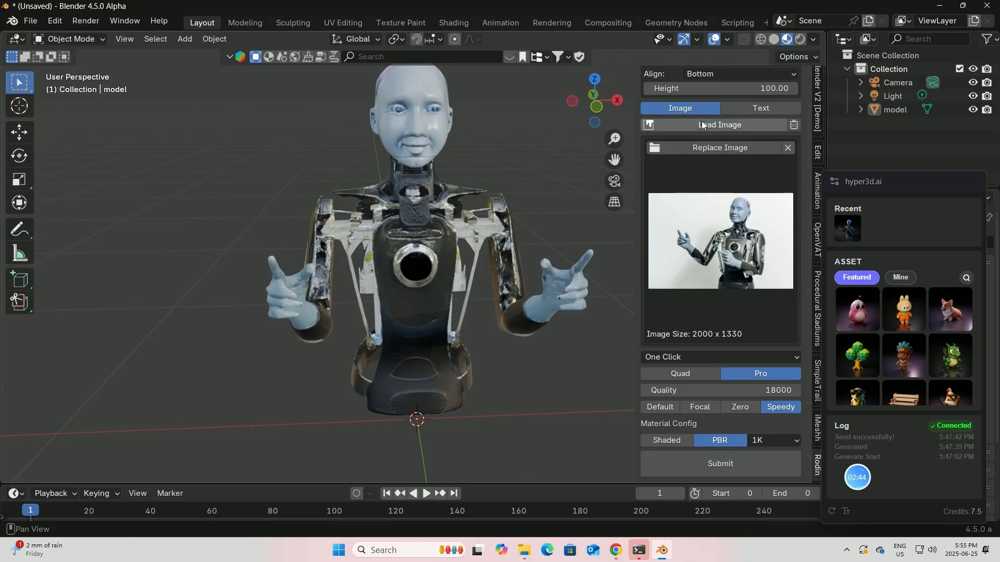
- Replace Rodin Bridge's robot reference image with flower2.png from Downloads and submit it for 3D generation
left_click(788, 148)
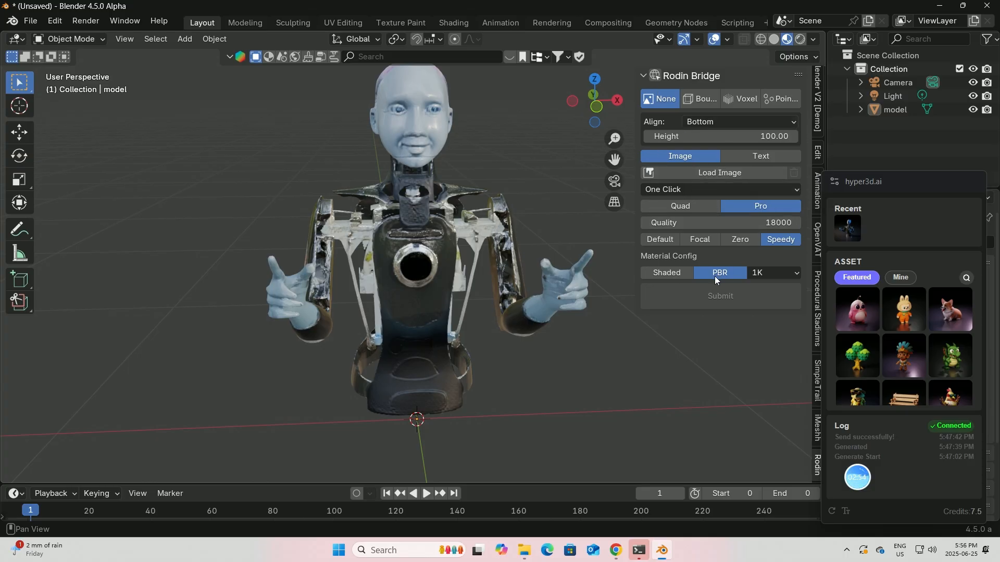
left_click(719, 172)
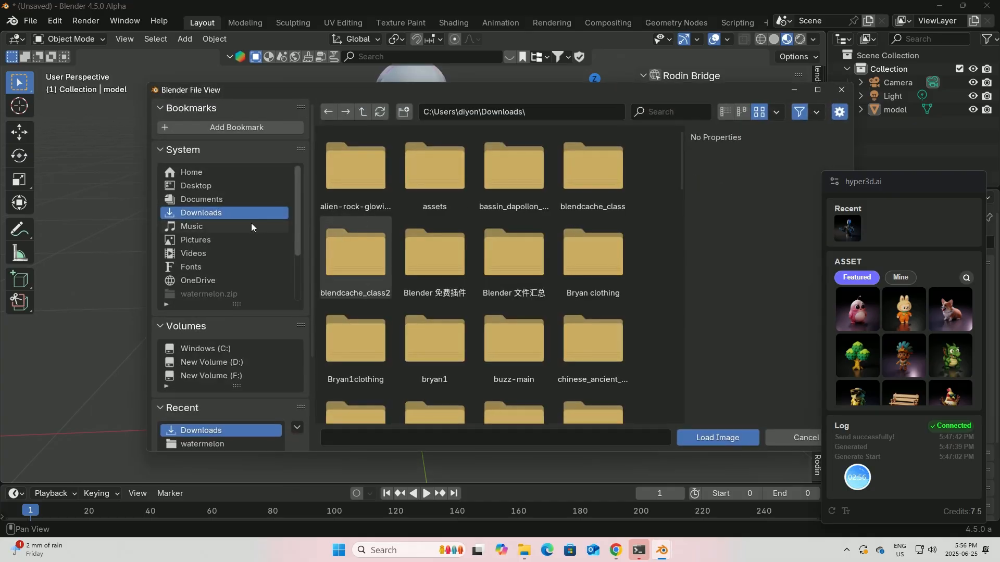
left_click(652, 113)
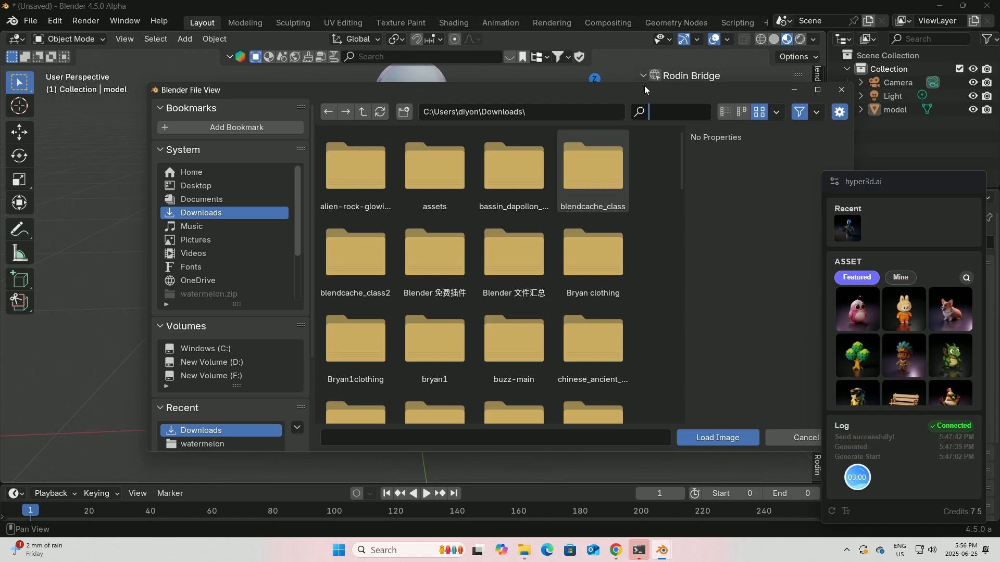
left_click(642, 190)
left_click_drag(681, 156, 675, 429)
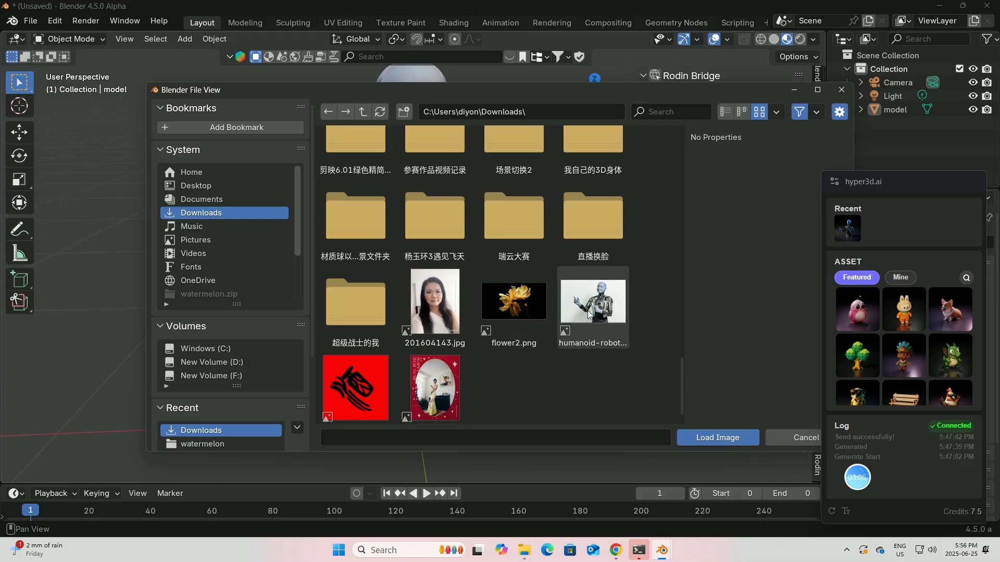
left_click(520, 310)
left_click(718, 438)
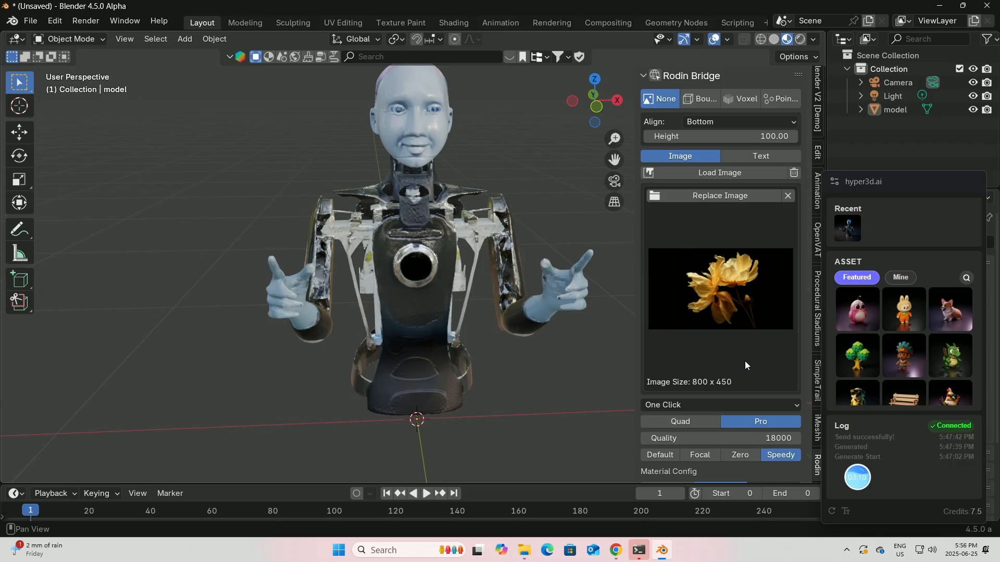
scroll(745, 361, "down", 2)
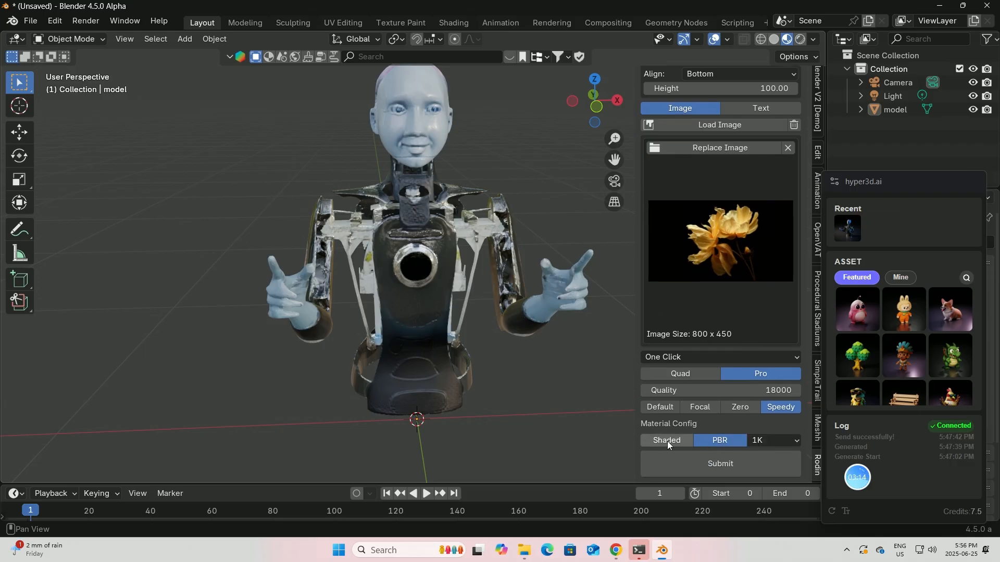
left_click(727, 466)
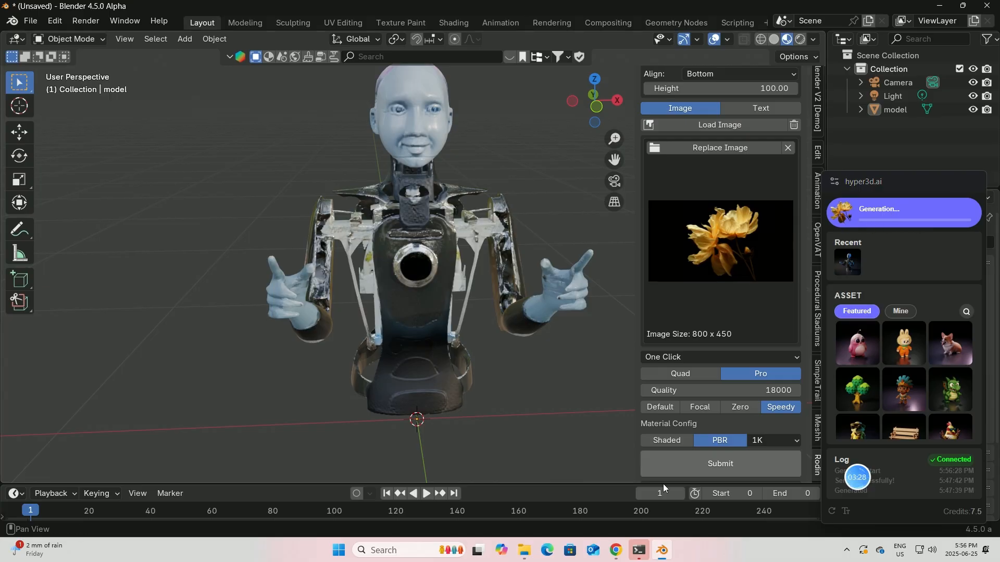
- Switch to Chrome and bring up the Hyper3D Rodin page
mouse_move(616, 551)
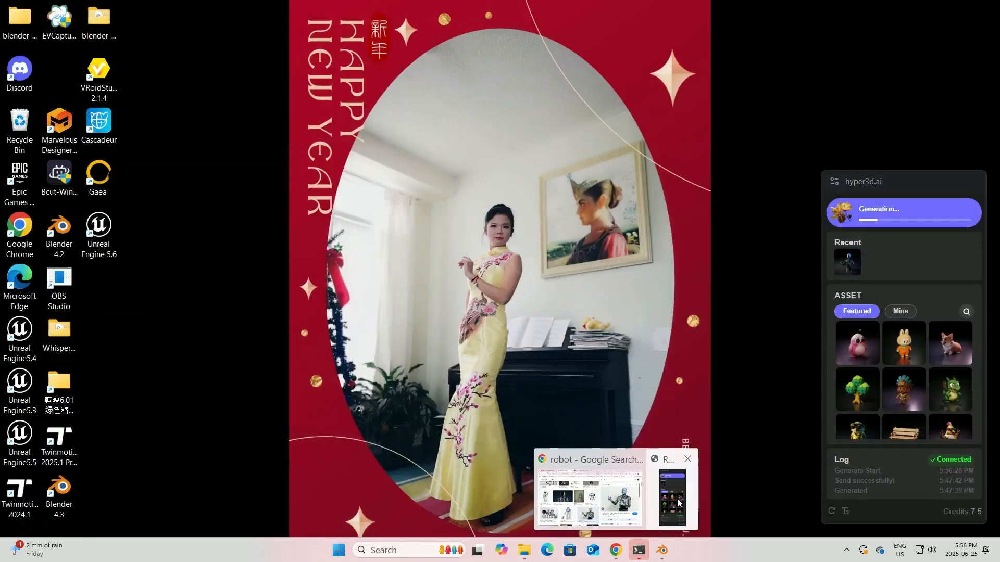
left_click(672, 500)
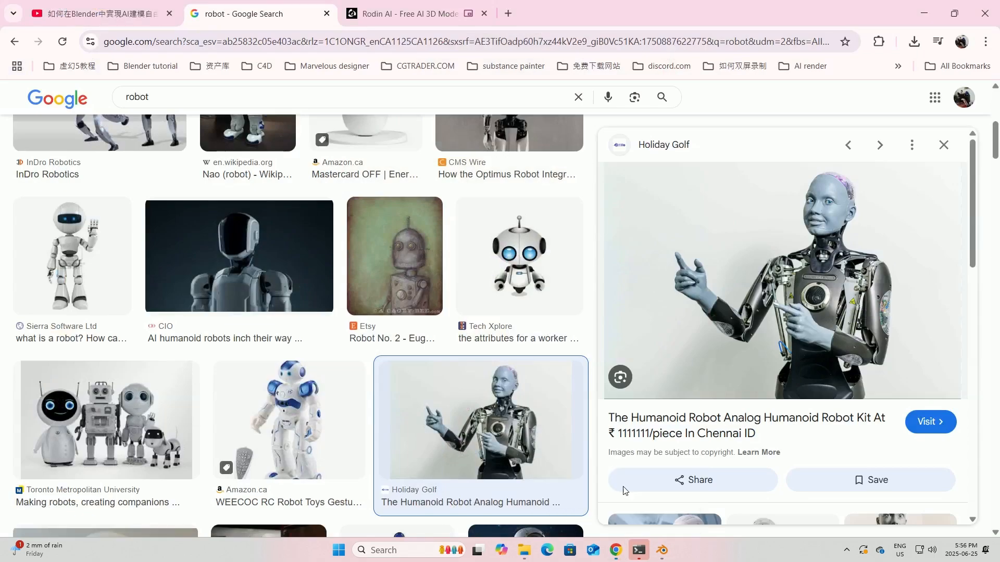
left_click(408, 13)
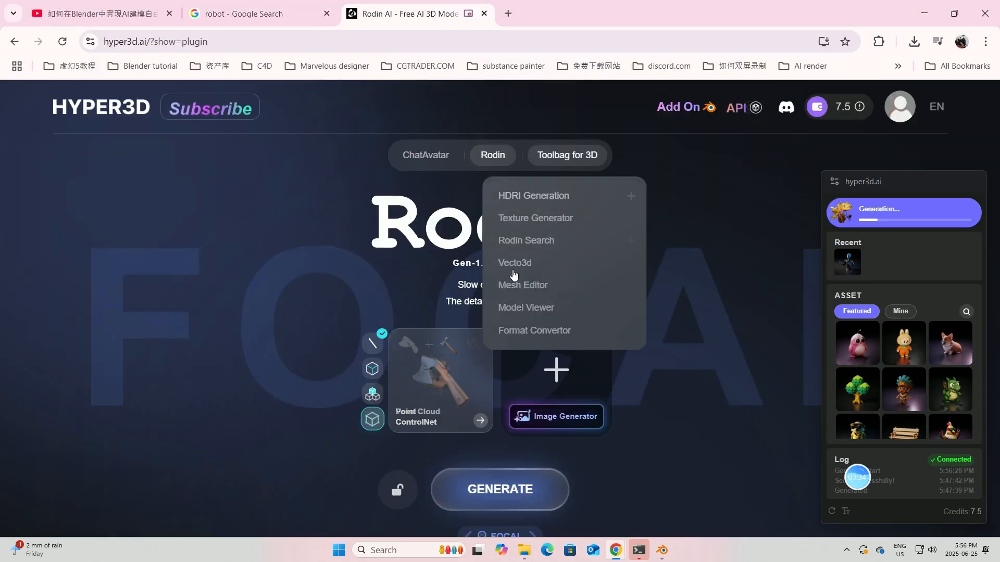
- Switch to Blender, hide the robot model in the scene and inspect the generated flower model from several angles
mouse_move(668, 111)
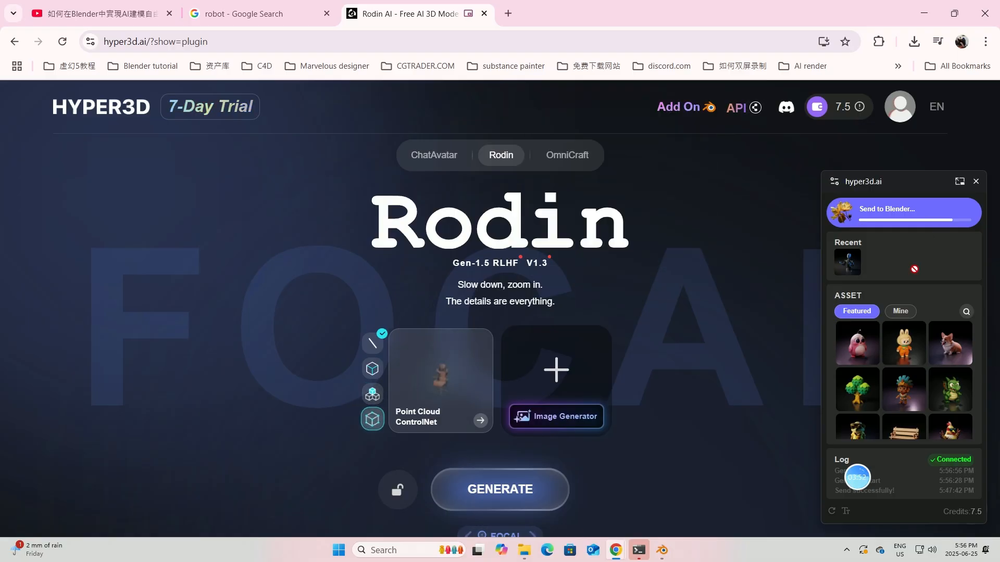
mouse_move(670, 555)
left_click(663, 494)
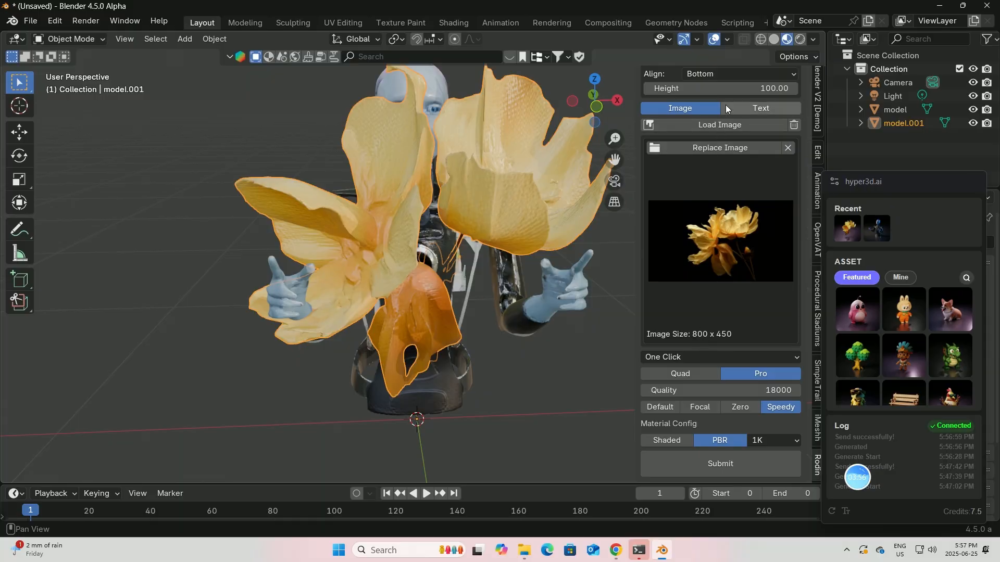
scroll(716, 94, "up", 2)
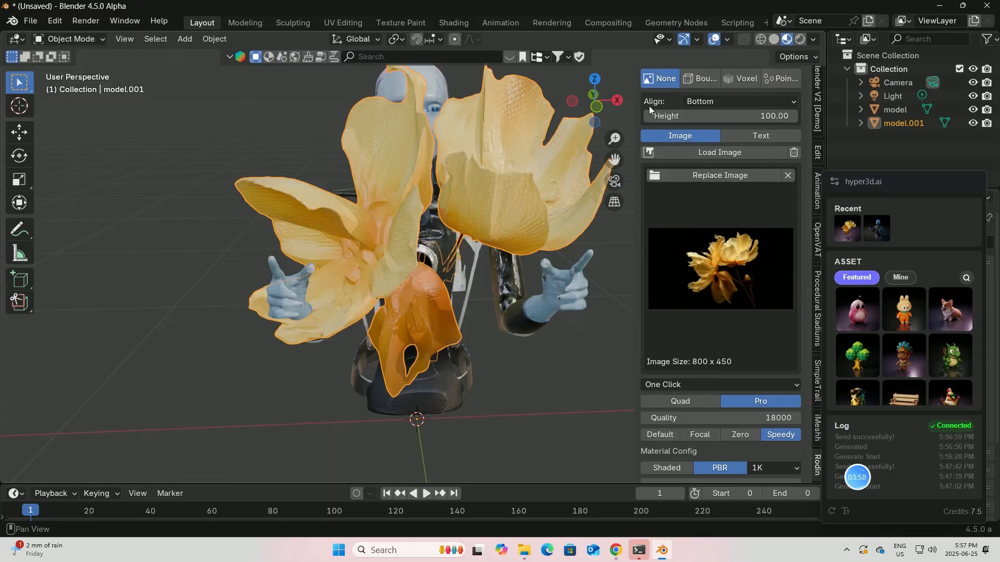
scroll(656, 104, "up", 1)
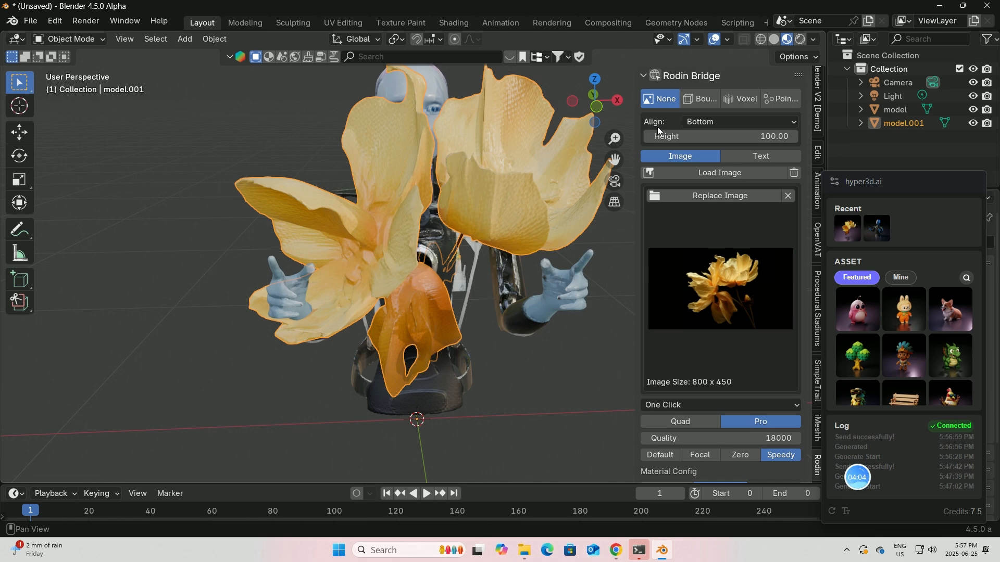
scroll(509, 249, "down", 1)
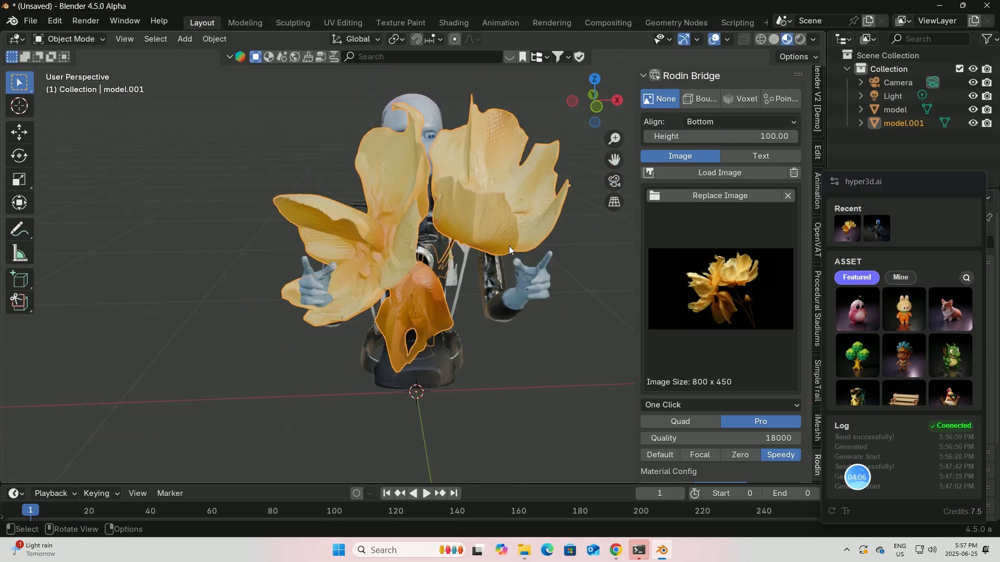
middle_click_drag(508, 246, 549, 270)
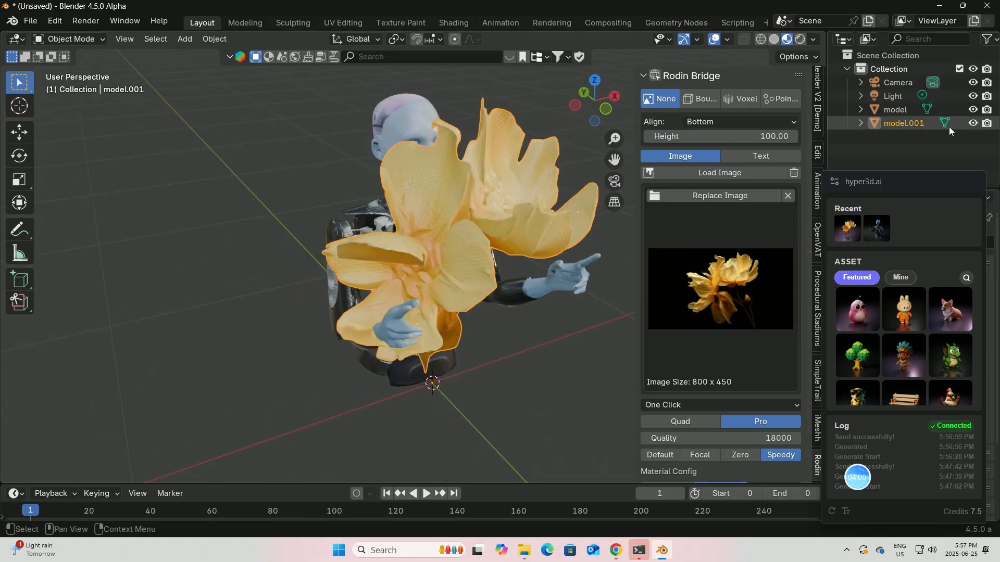
left_click(973, 109)
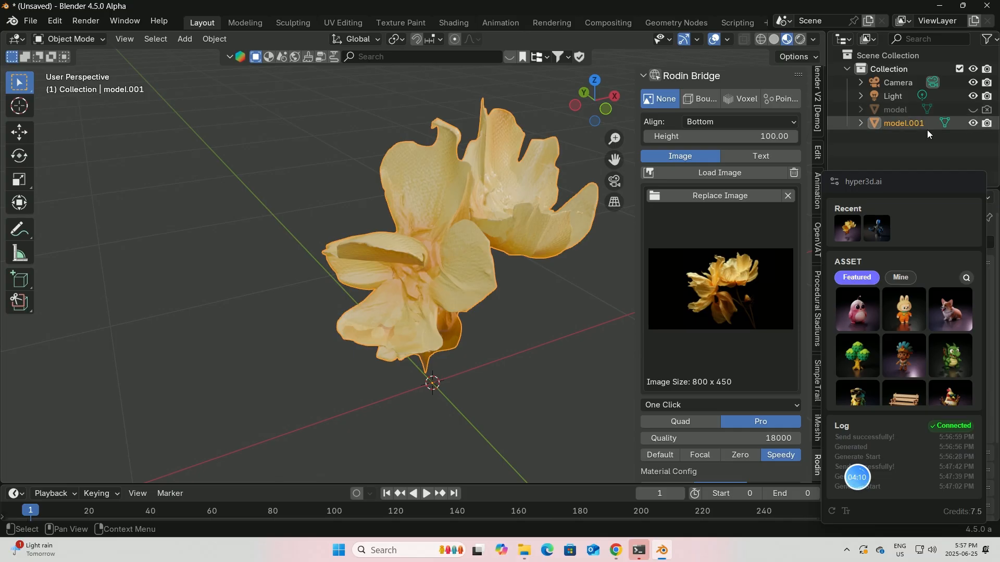
middle_click_drag(514, 283, 445, 255)
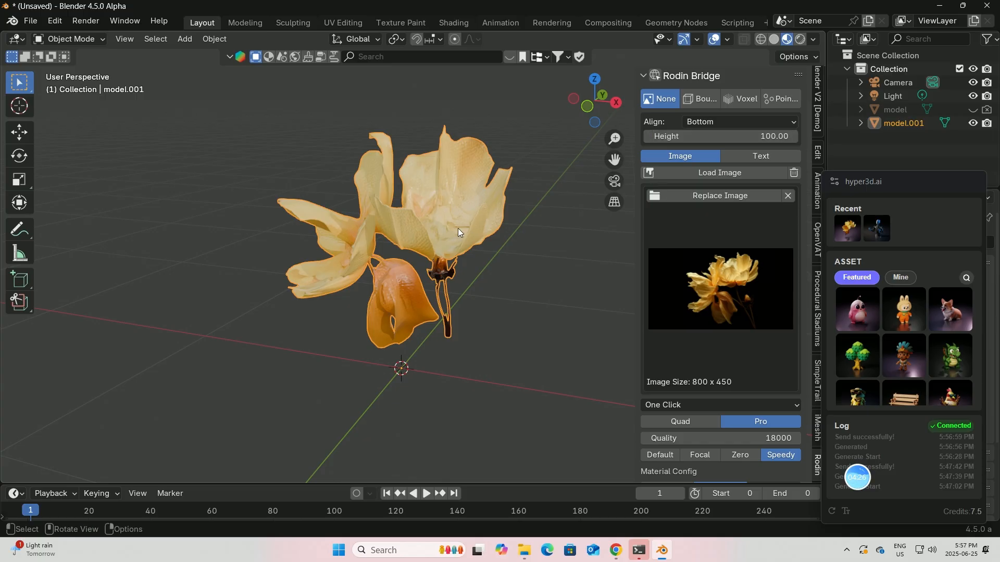
- Deselect the flower model and set Rodin Bridge's generation mode to Manual
mouse_move(865, 323)
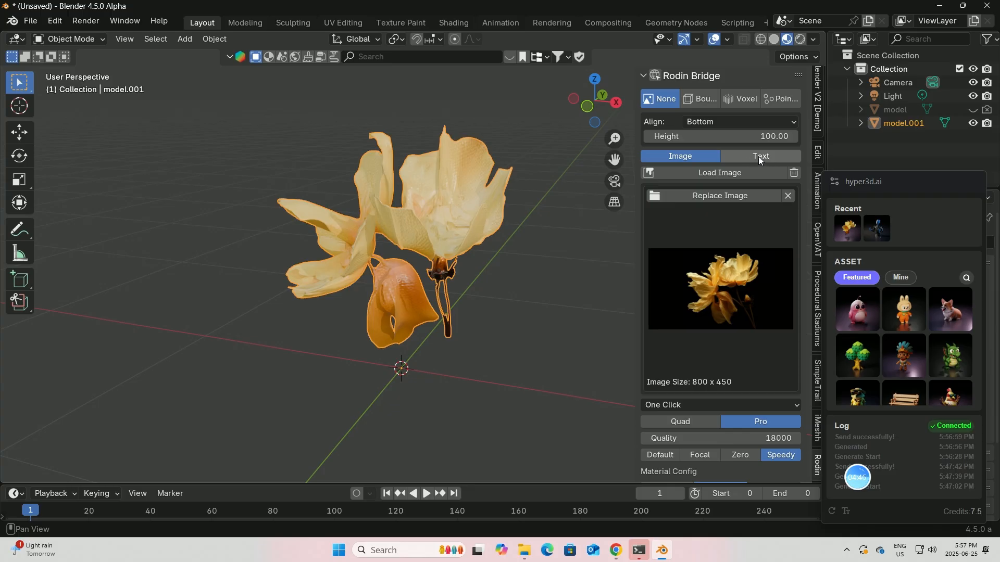
scroll(715, 339, "down", 3)
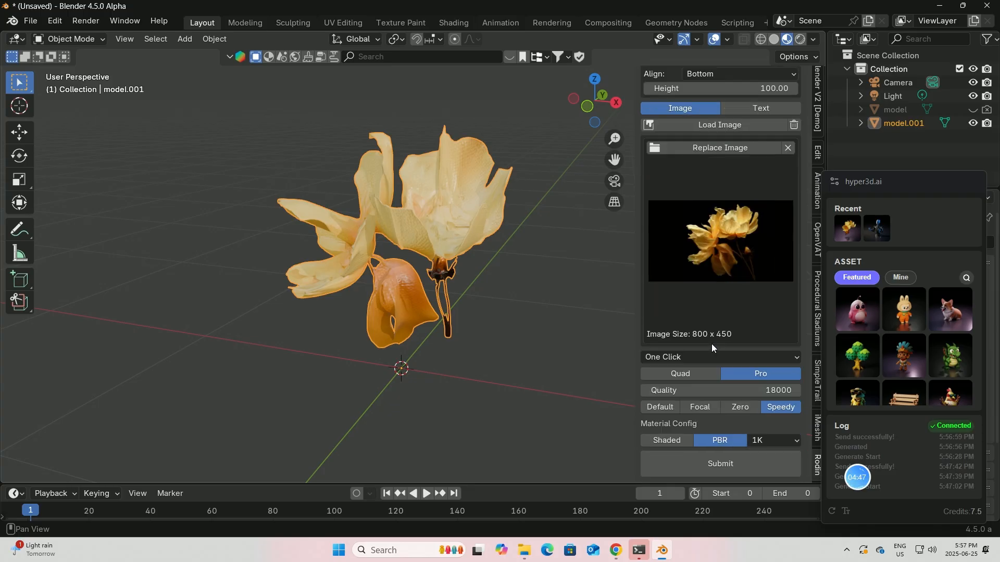
left_click(798, 354)
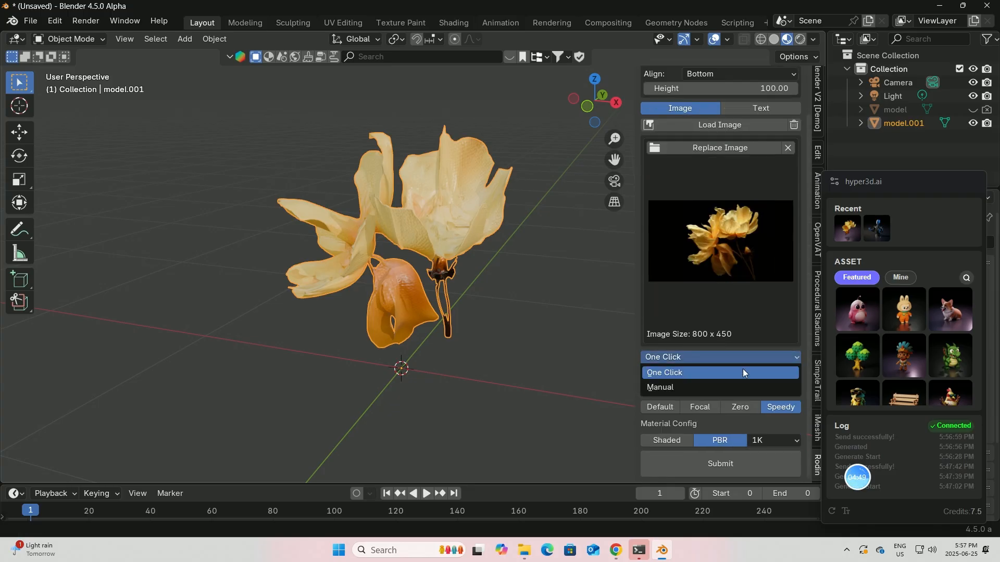
left_click(547, 325)
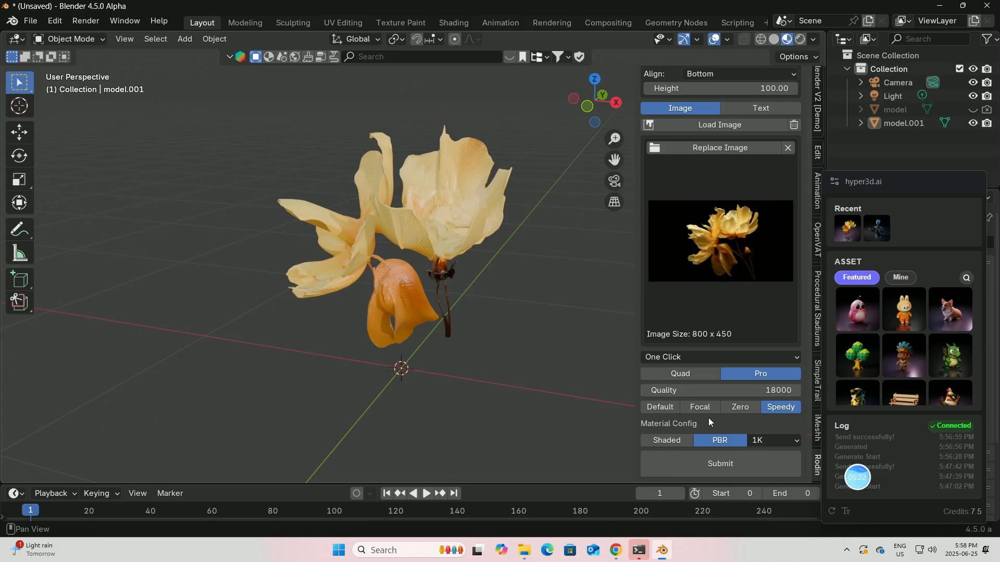
left_click(797, 357)
left_click(661, 391)
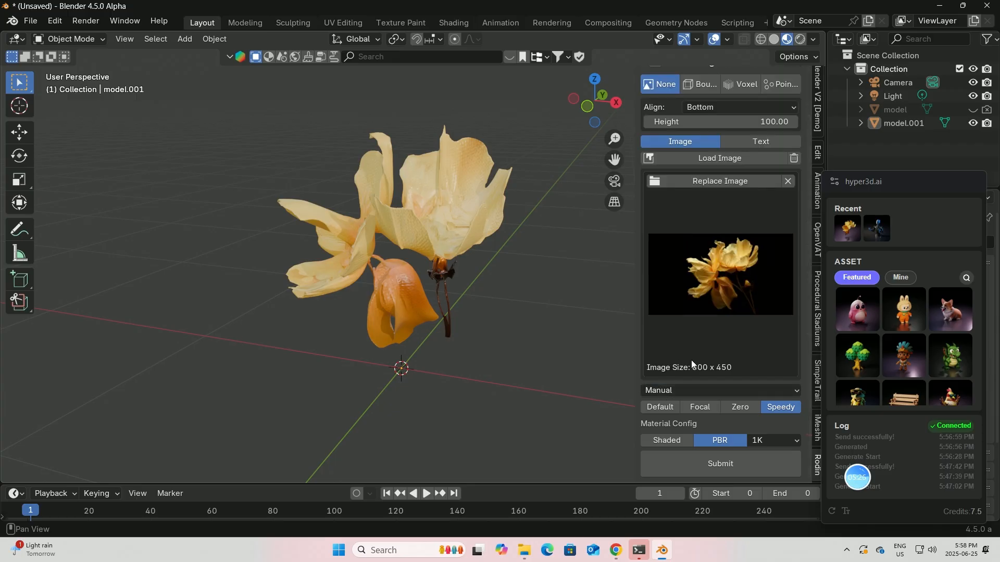
- Remove the flower reference image from Rodin Bridge and load humanoid-robot-with-ai.jpg from Downloads instead
left_click(789, 180)
left_click(718, 173)
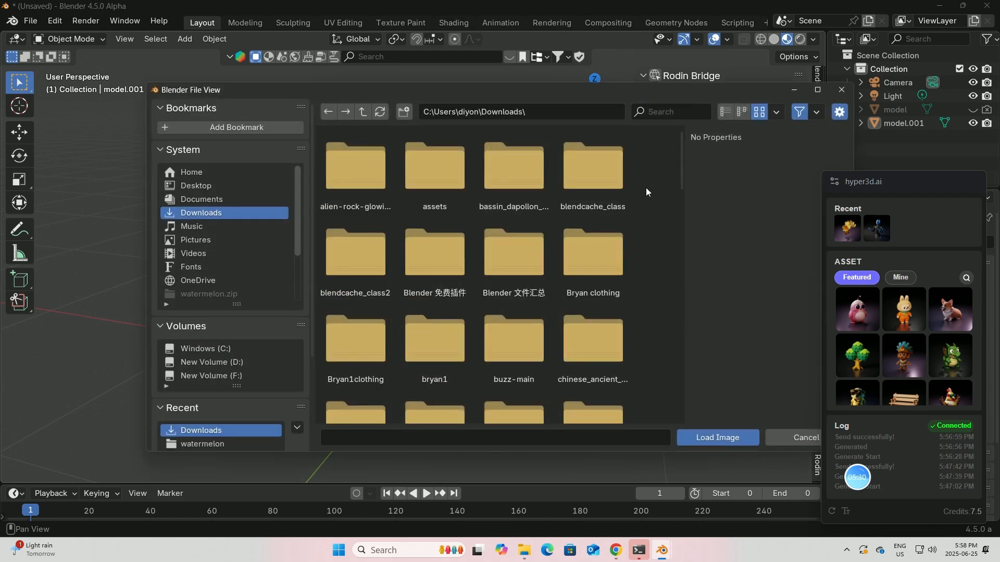
scroll(560, 239, "down", 2)
scroll(561, 239, "down", 12)
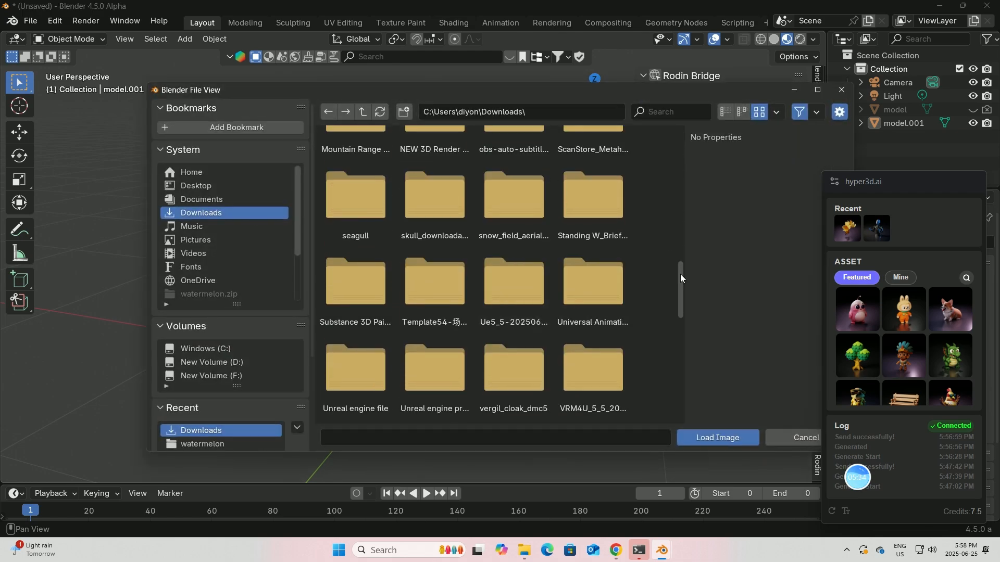
left_click_drag(680, 274, 664, 373)
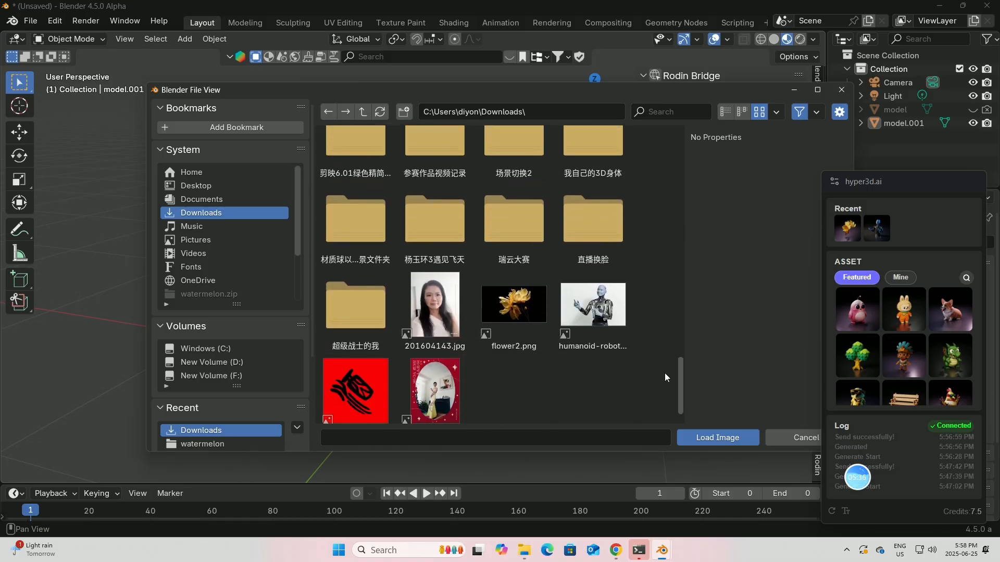
left_click(594, 307)
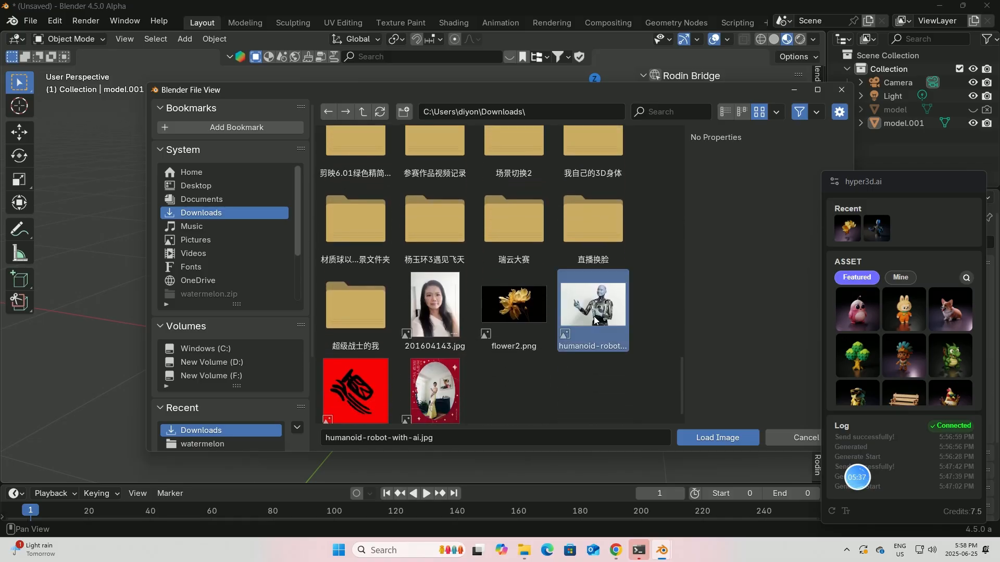
left_click(686, 437)
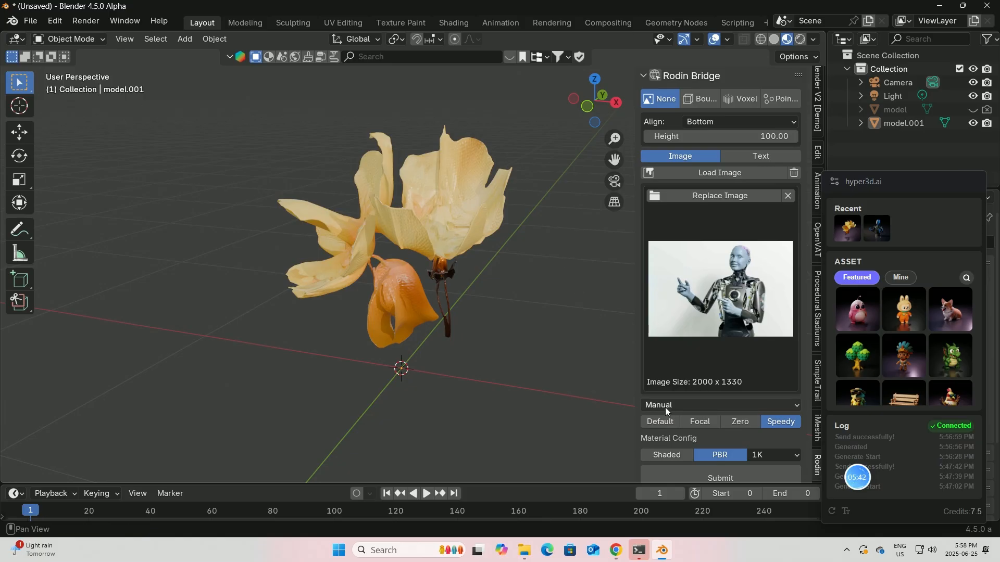
- Choose the Zero generation preset and submit the robot image for 3D generation
scroll(724, 422, "down", 1)
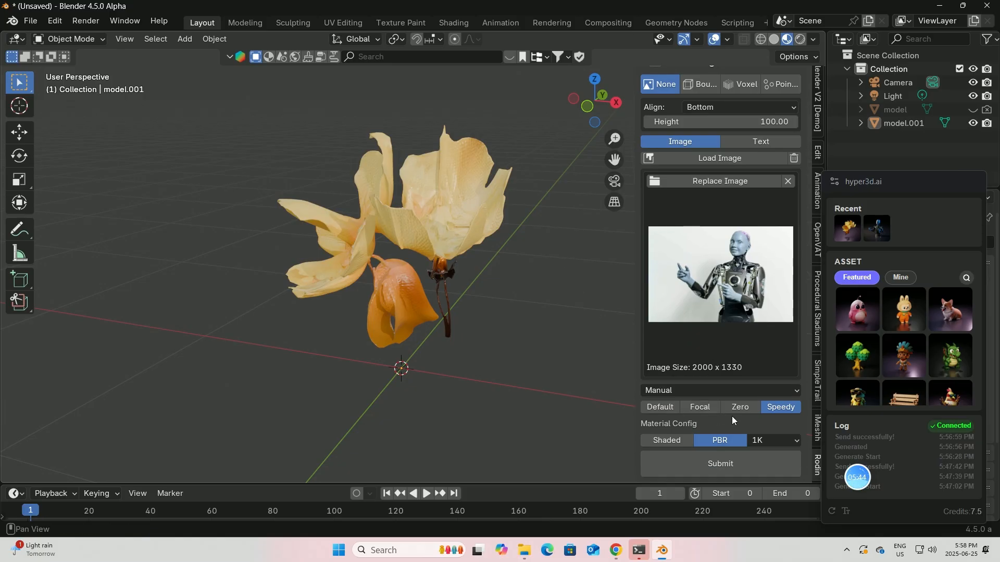
left_click(736, 408)
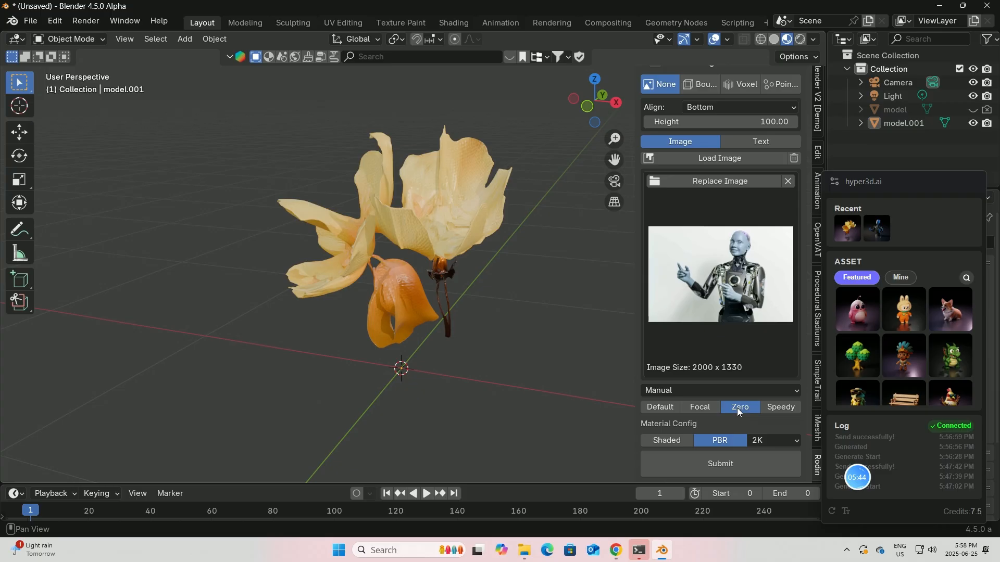
left_click(720, 464)
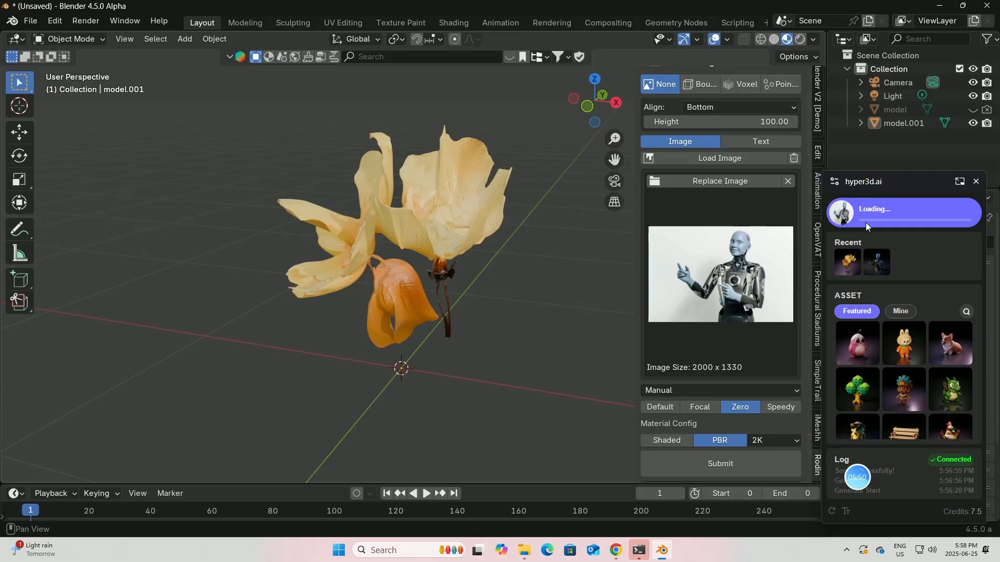
- Hide the flower model, model.001, in the scene
left_click(973, 124)
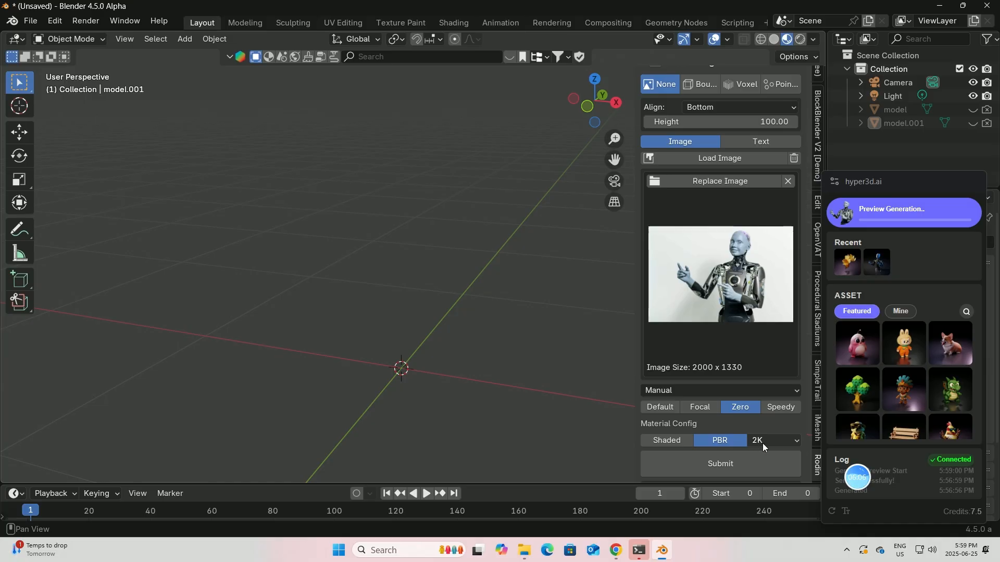
scroll(525, 355, "down", 2)
scroll(525, 356, "down", 2)
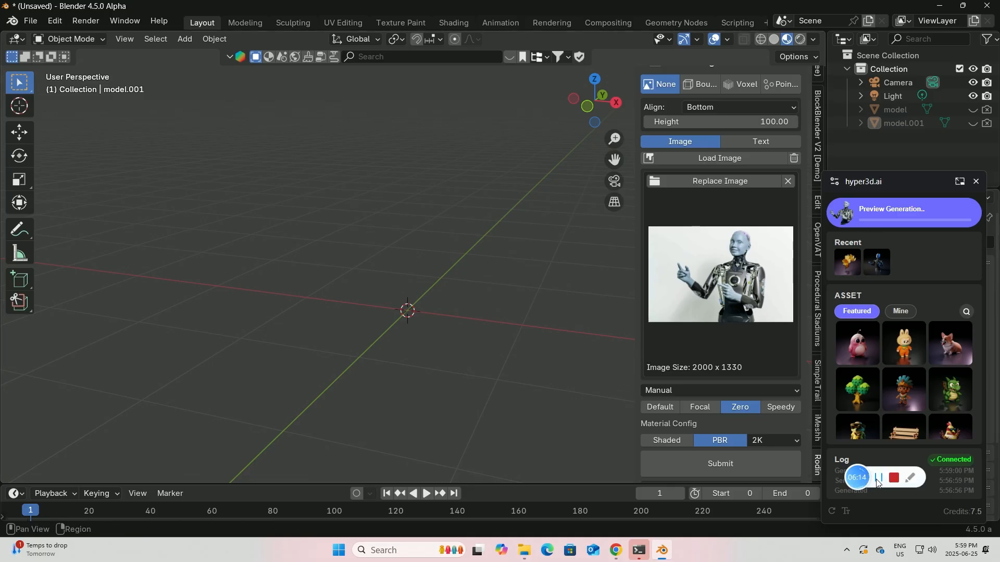
left_click(879, 478)
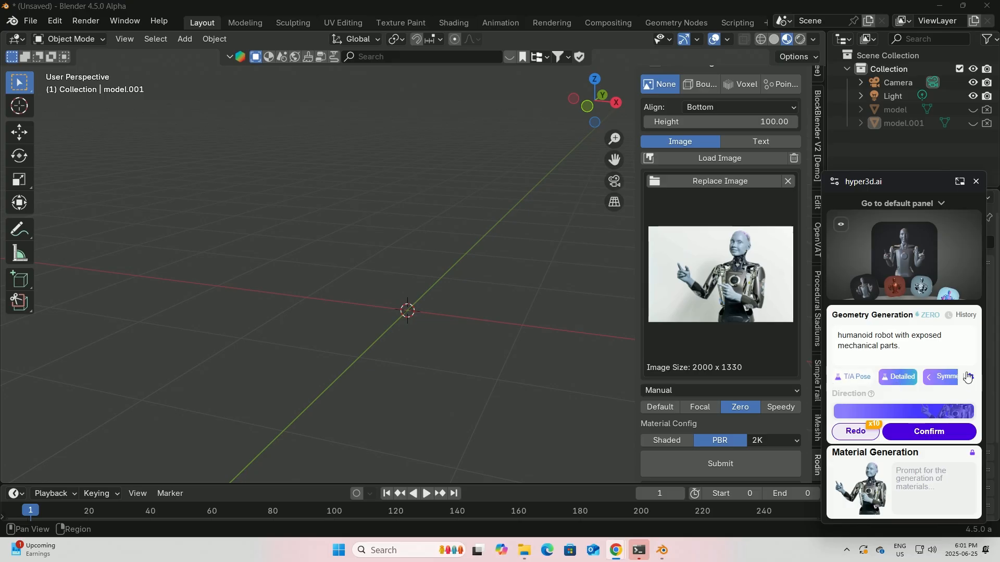
- Enable the T/A Pose option for the robot and redo its geometry generation
left_click(853, 379)
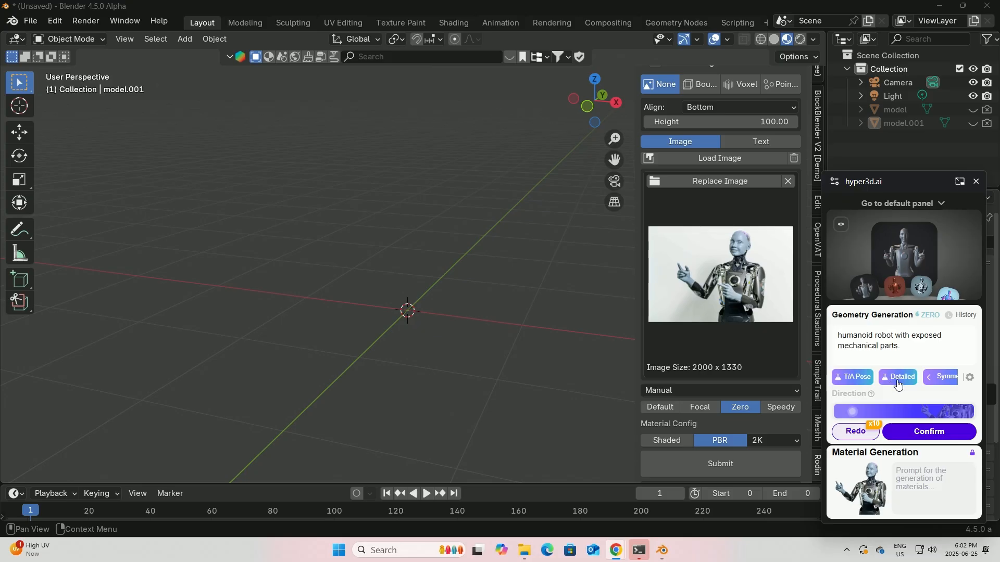
left_click(855, 432)
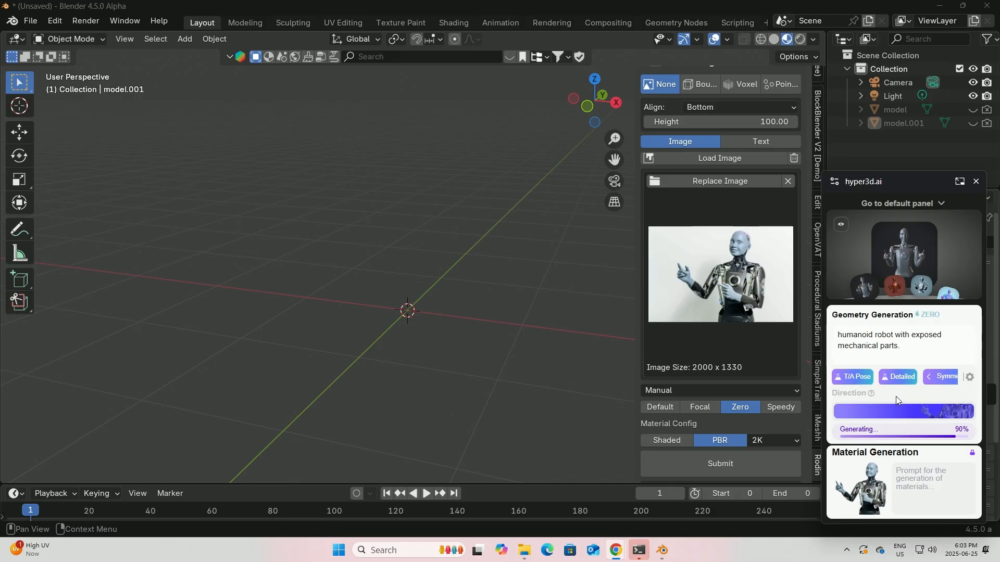
- Switch to Chrome, load bilibili in a new tab and open the account's submission management page (投稿管理)
mouse_move(616, 550)
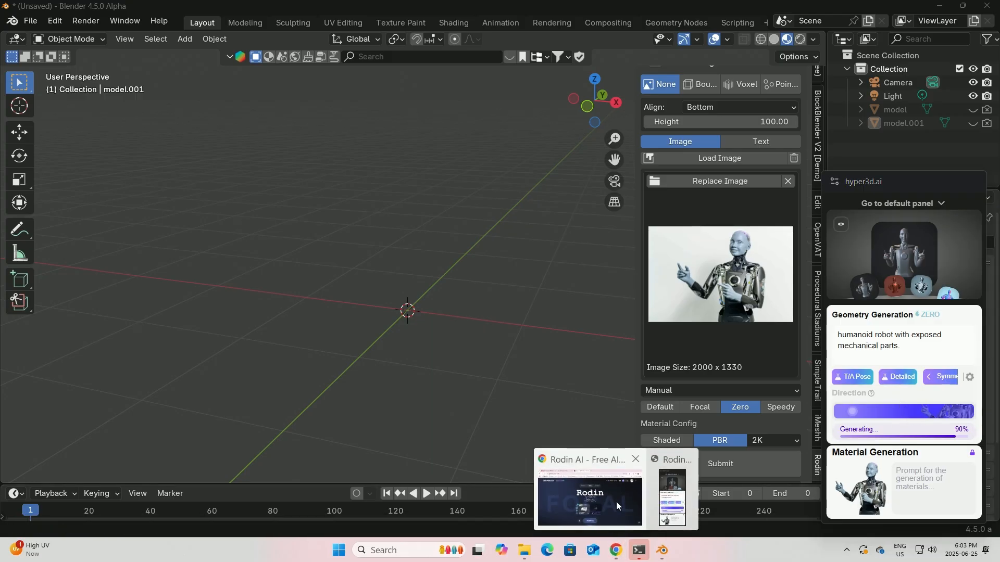
mouse_move(612, 500)
left_click(509, 13)
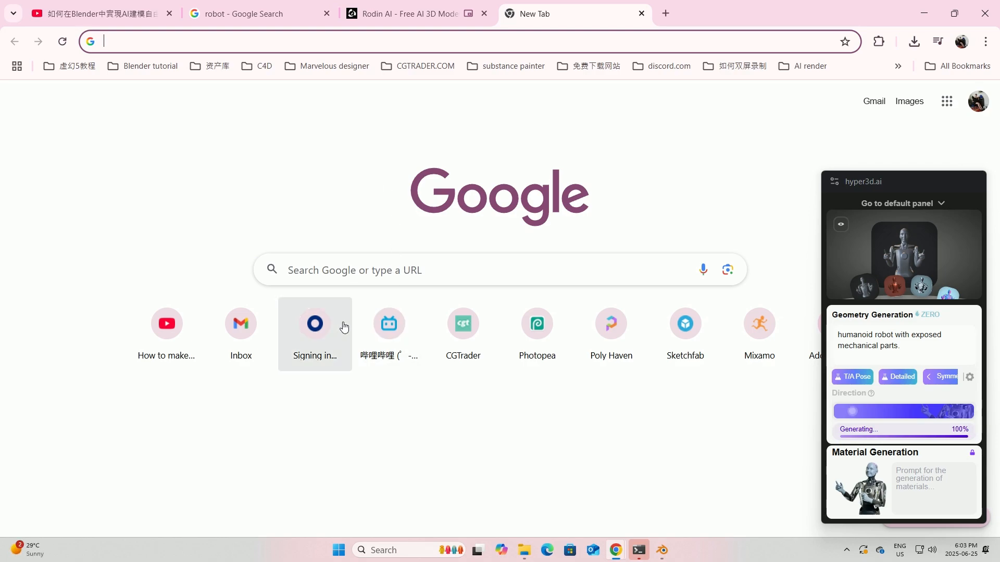
left_click(391, 326)
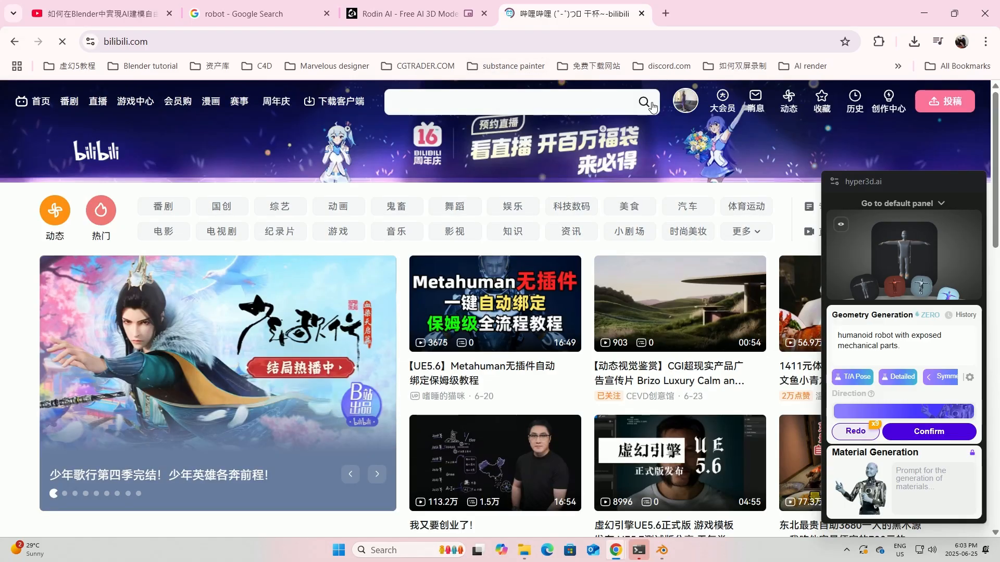
mouse_move(687, 111)
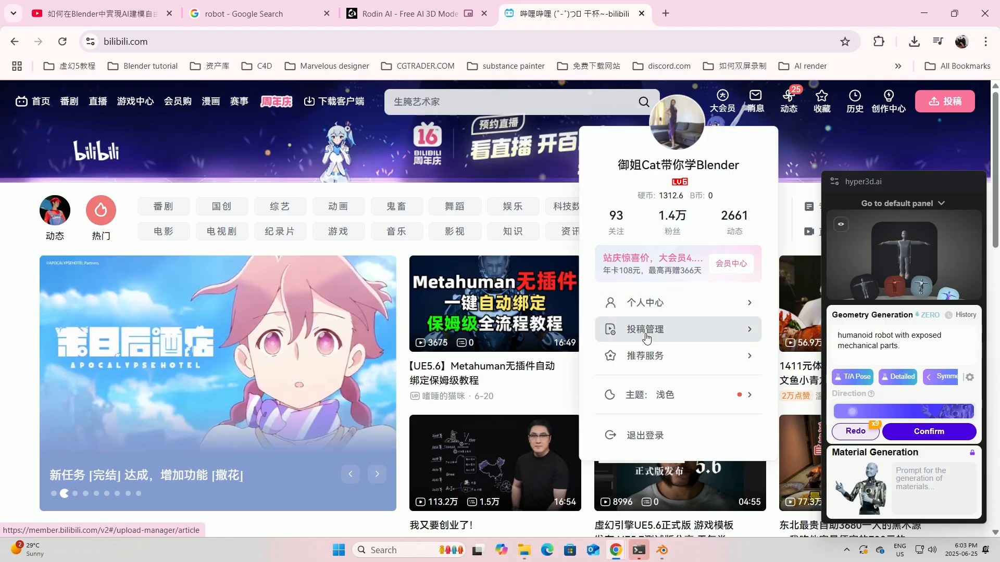
left_click(646, 329)
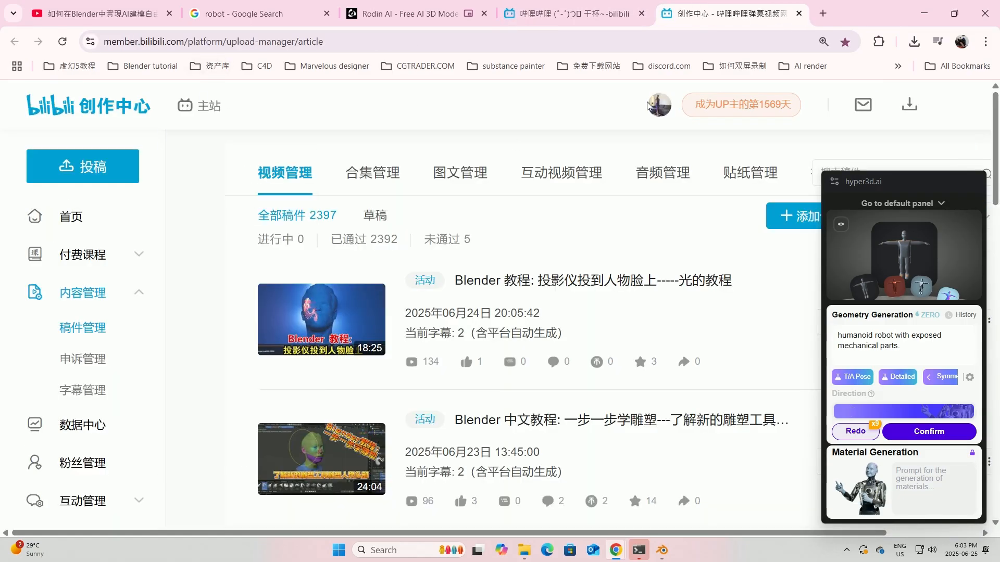
- Open the bilibili account's personal space and view its video collections (合集)
mouse_move(656, 105)
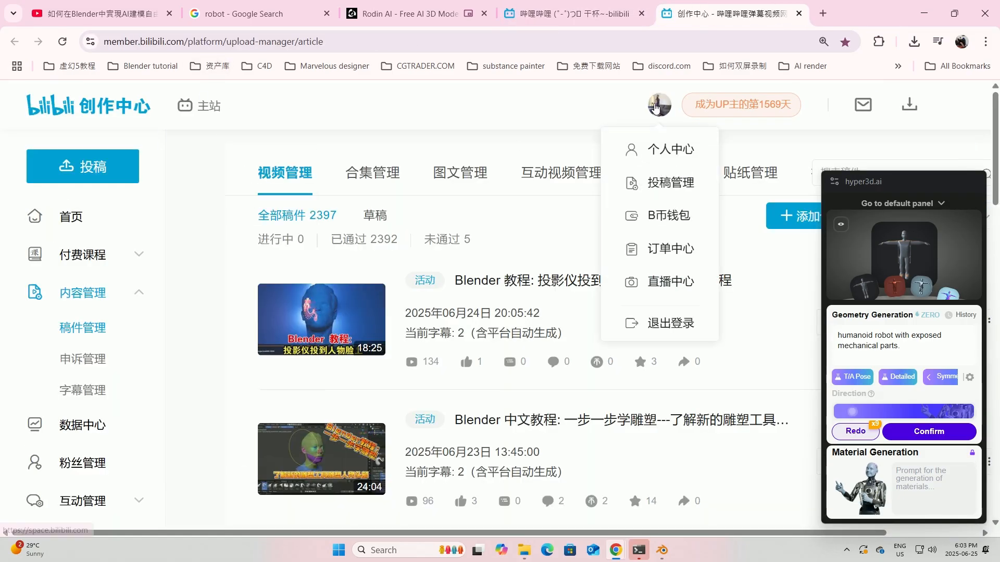
left_click(659, 146)
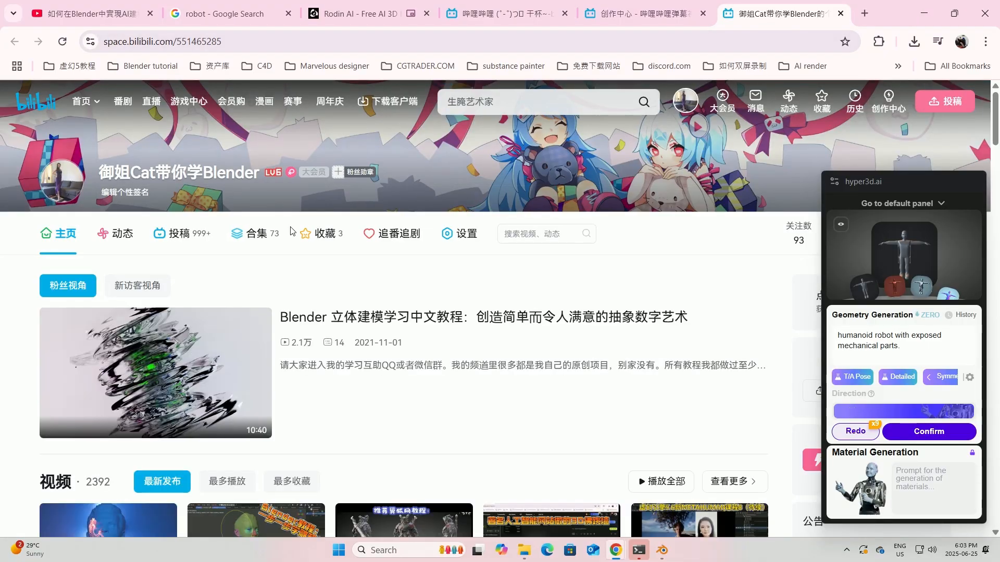
left_click(255, 235)
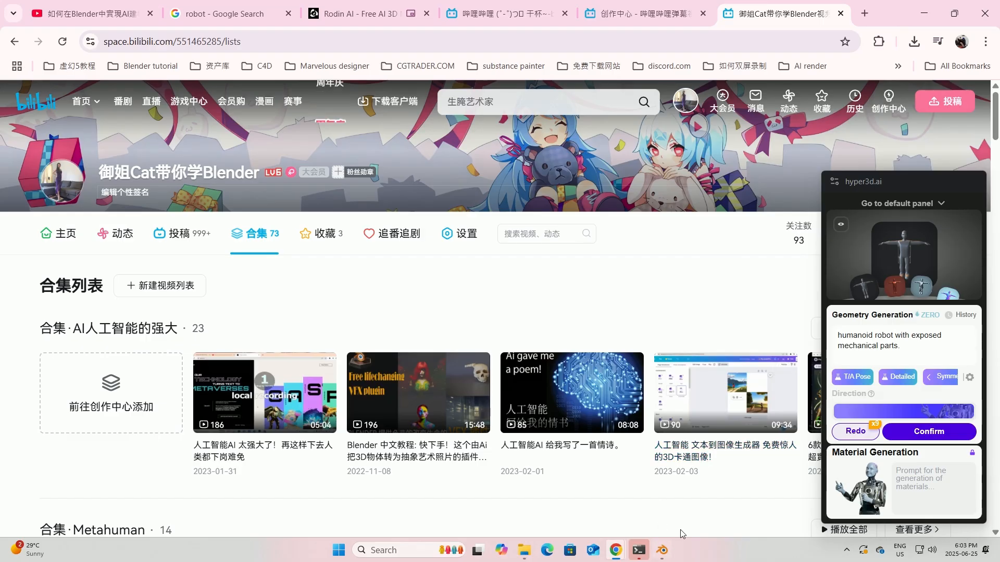
mouse_move(939, 359)
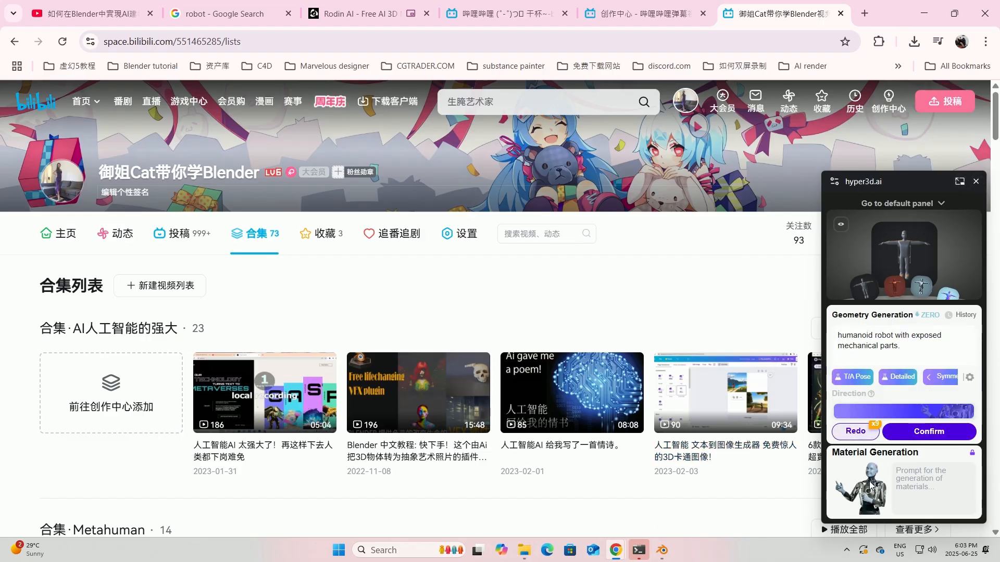
- Reload the bilibili video collections (合集) from the space home page, look through them, and open a 人工智能 video in a new tab
mouse_move(880, 408)
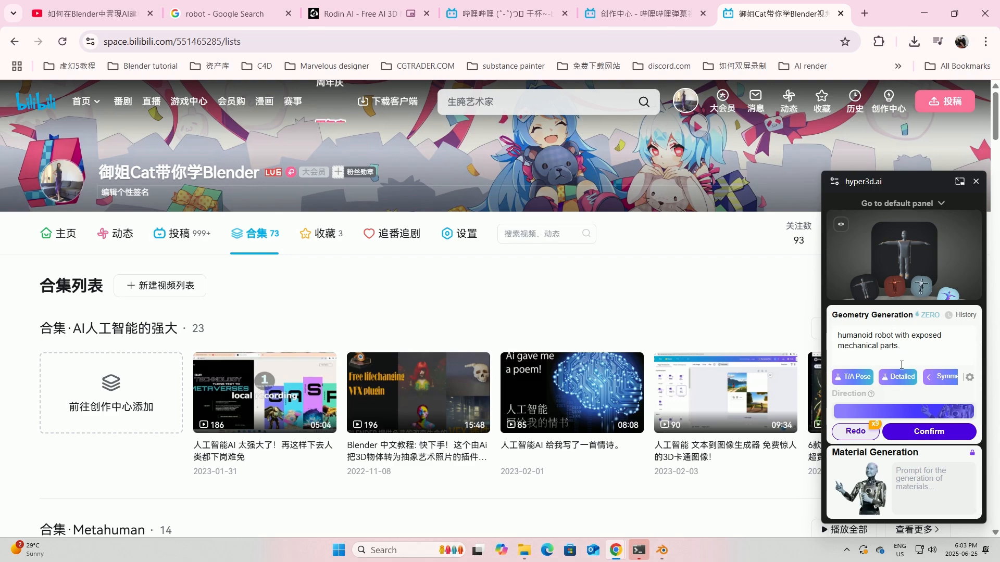
mouse_move(923, 435)
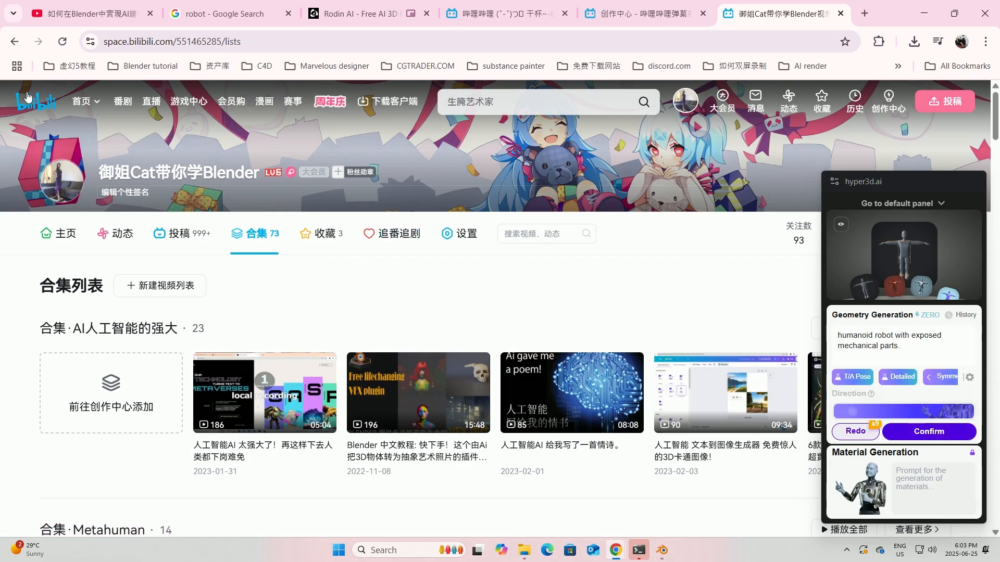
left_click(15, 41)
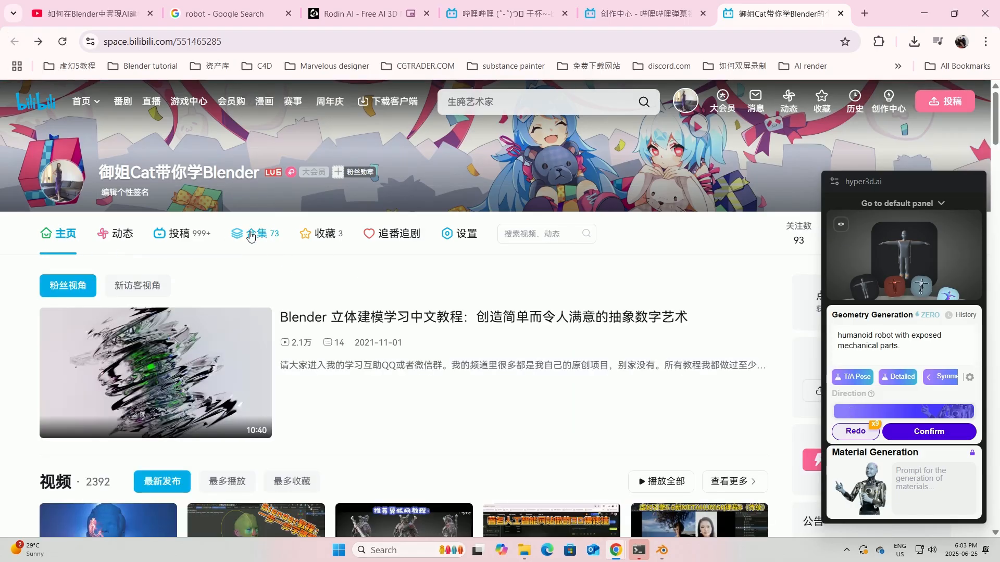
left_click(253, 232)
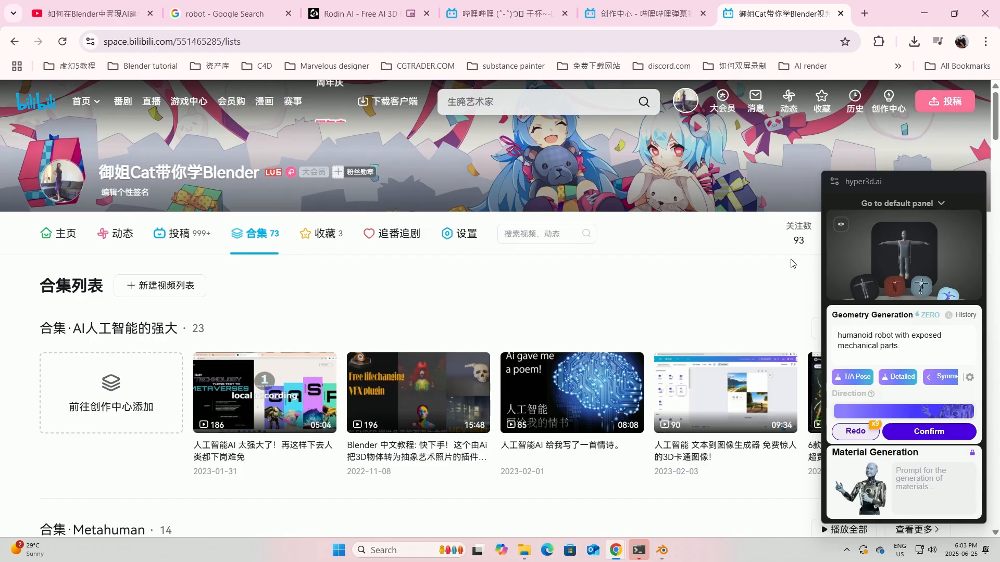
scroll(703, 300, "down", 5)
middle_click(704, 300)
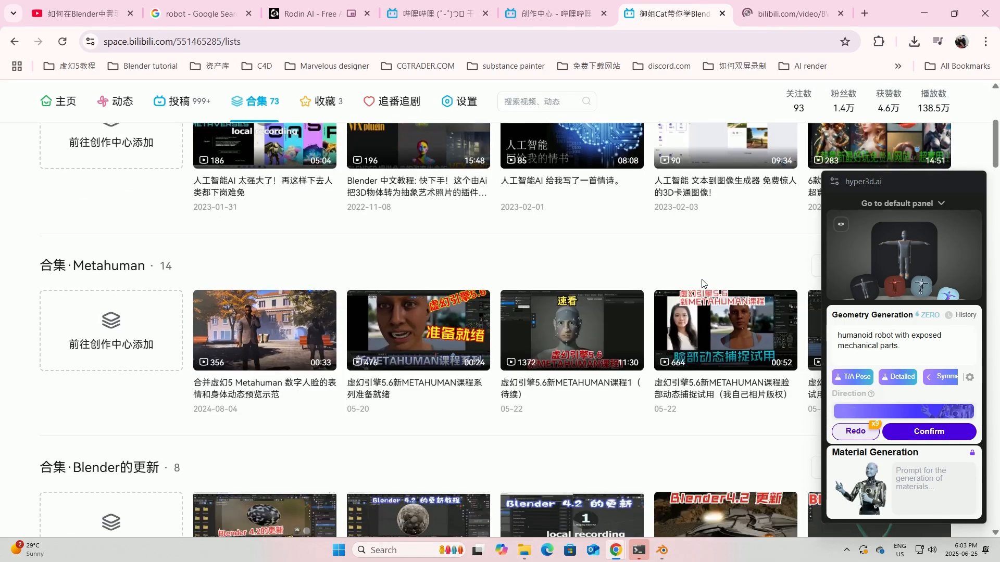
scroll(705, 285, "up", 4)
scroll(706, 284, "up", 1)
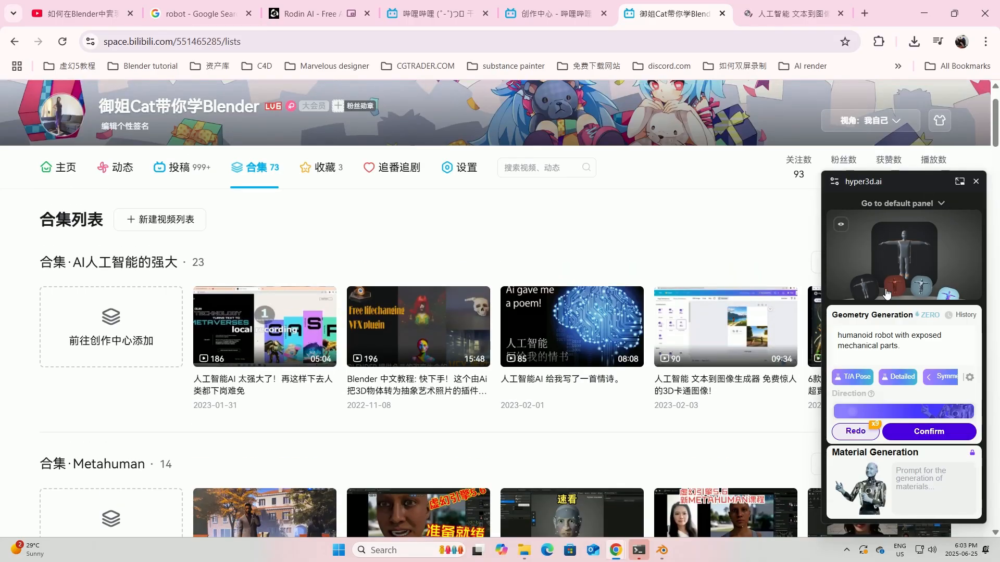
- Return the floating hyper3d.ai panel to its tab and show the bilibili collections list (合集列表) as a grid of cards
left_click(959, 181)
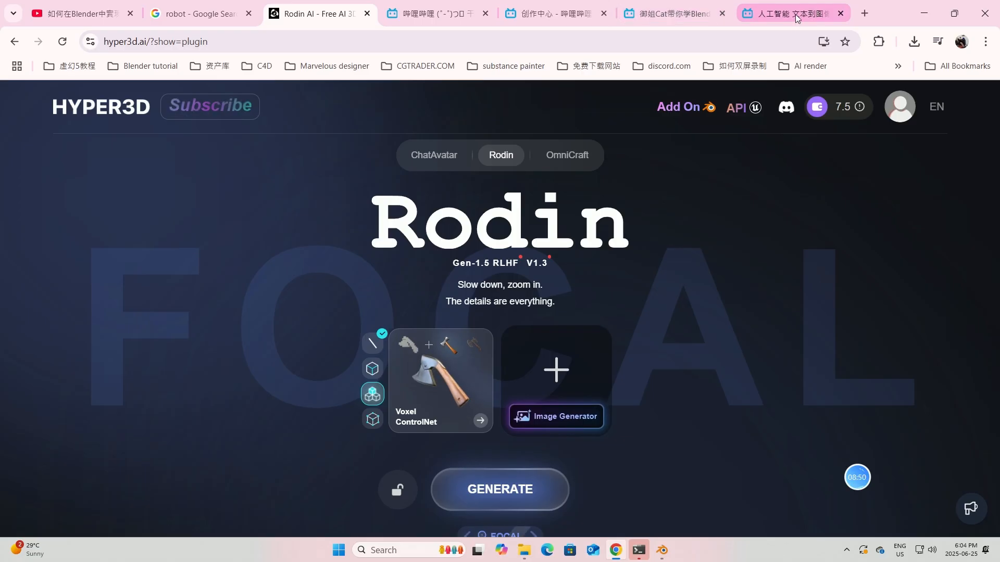
left_click(679, 11)
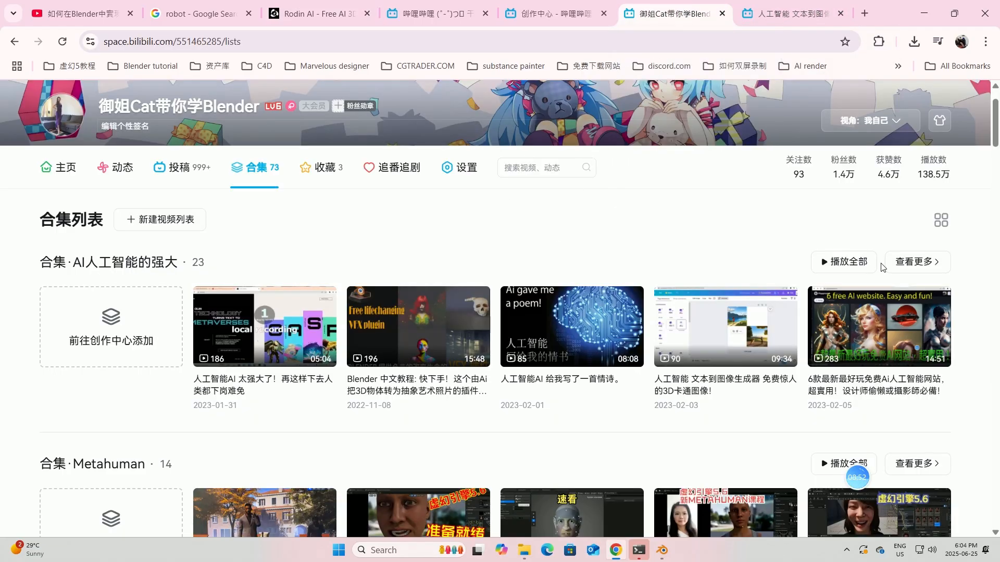
left_click(939, 223)
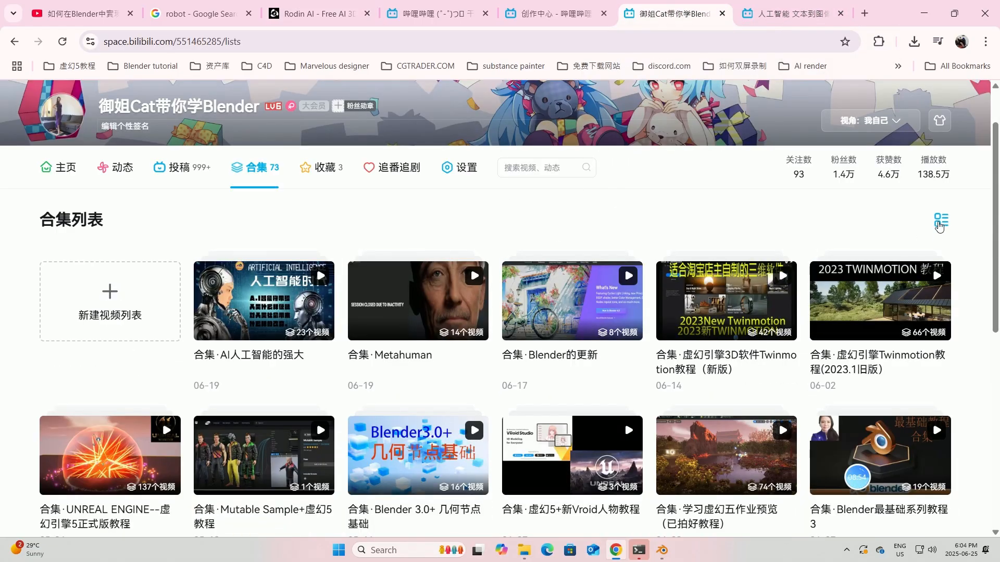
scroll(718, 308, "down", 8)
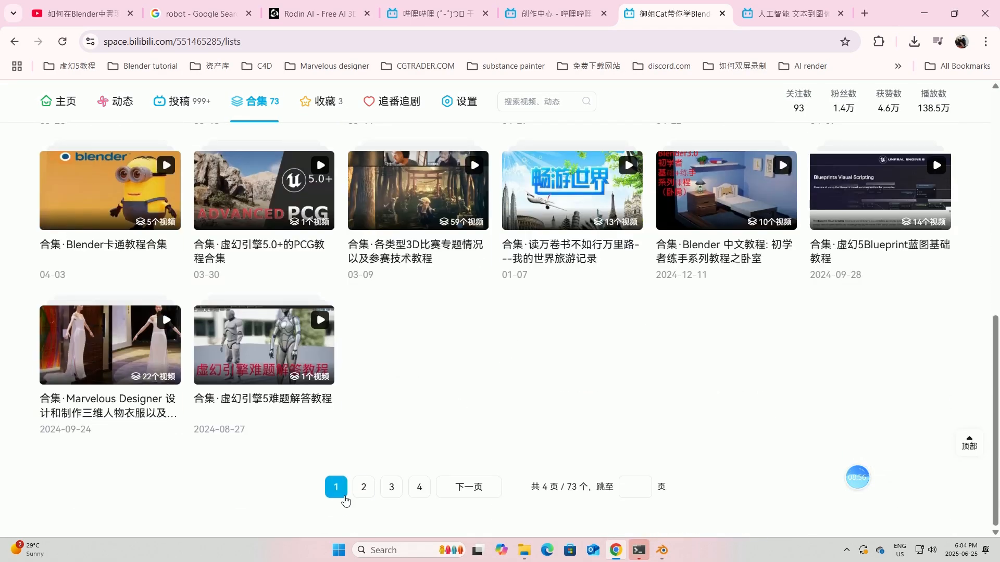
scroll(451, 347, "up", 10)
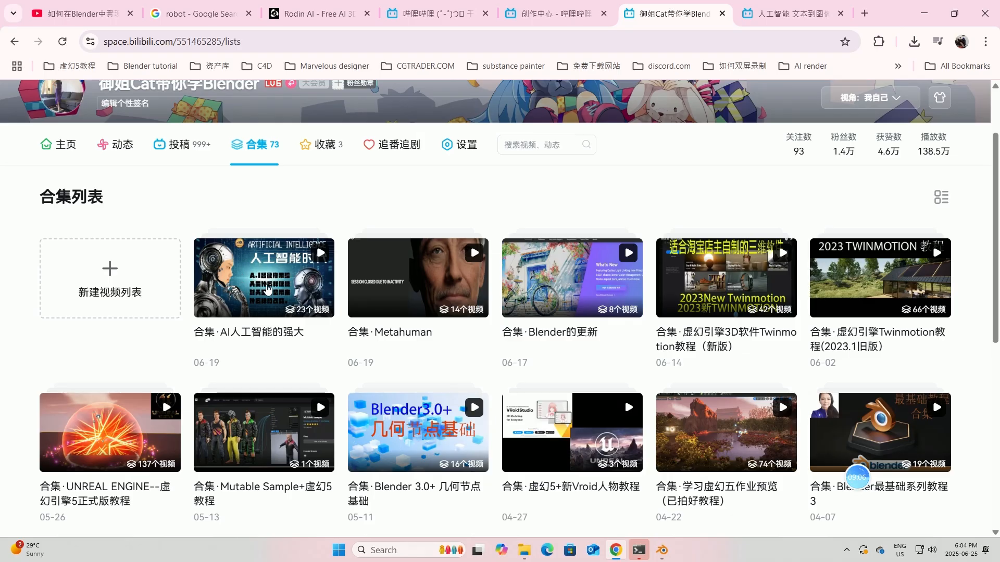
- Open the collection 合集·AI人工智能的强大 and return to the collections list
scroll(270, 278, "down", 4)
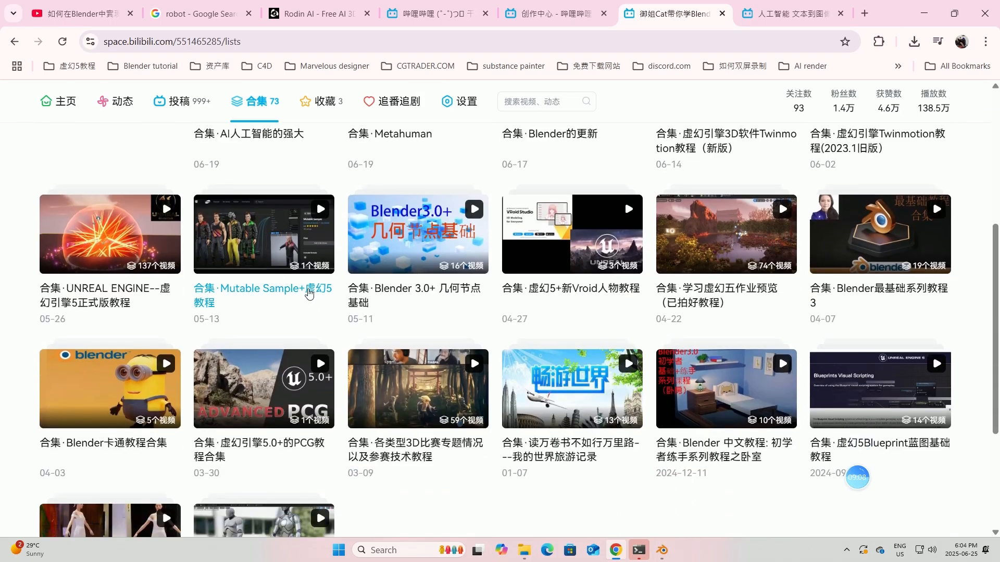
scroll(286, 219, "up", 3)
left_click(285, 219)
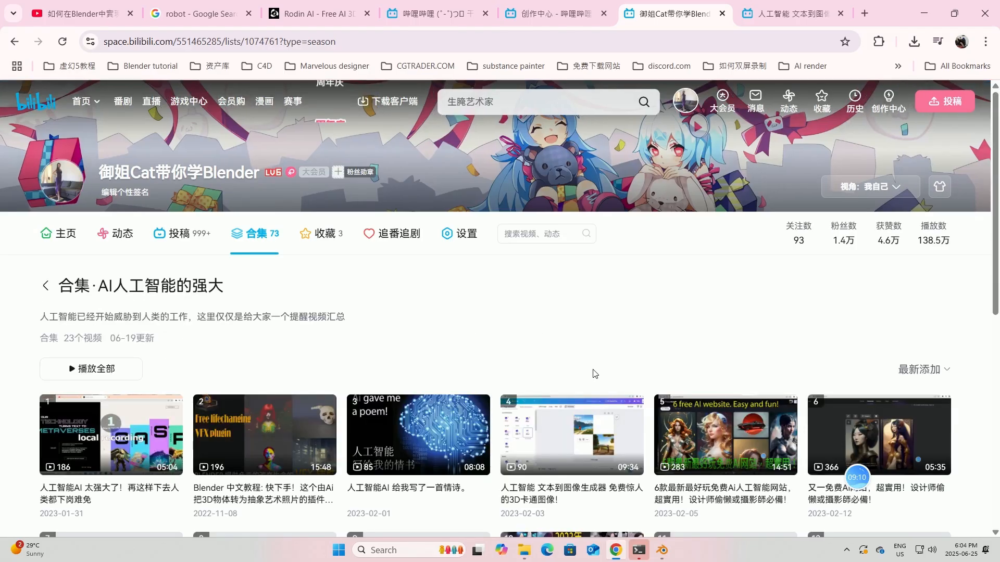
key("alt+Left")
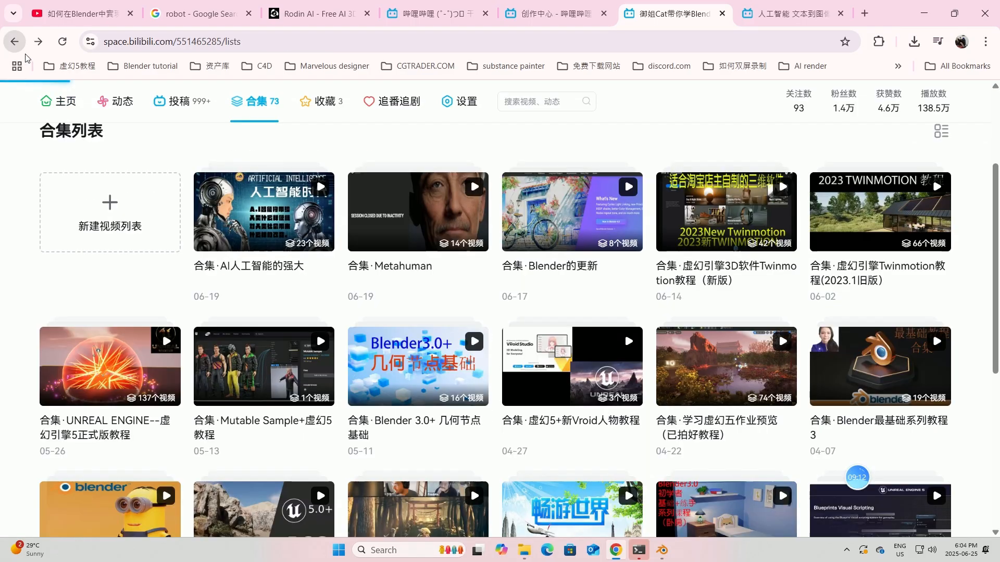
- Look through page 2 of the collections list and go back to page 1
scroll(448, 401, "down", 6)
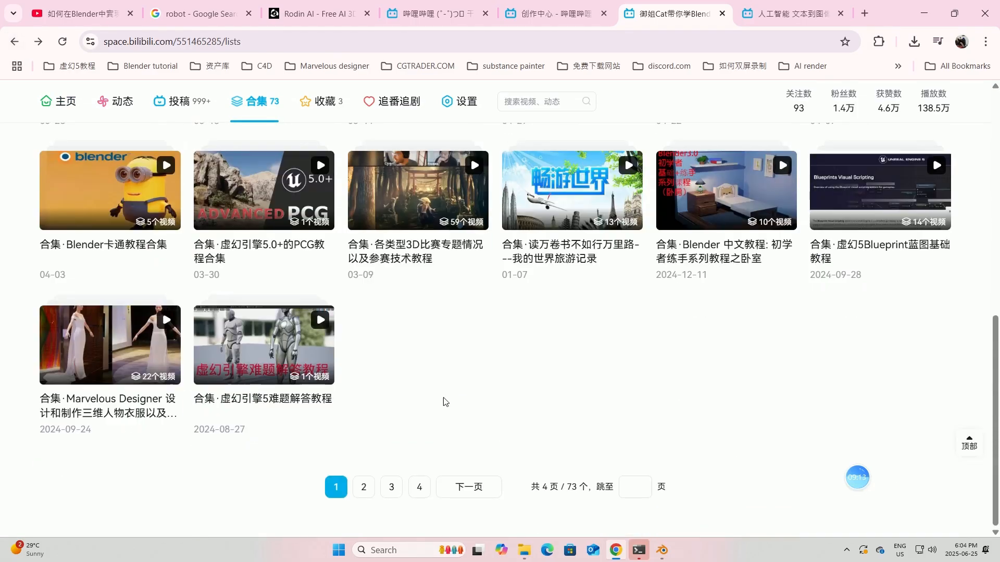
left_click(364, 488)
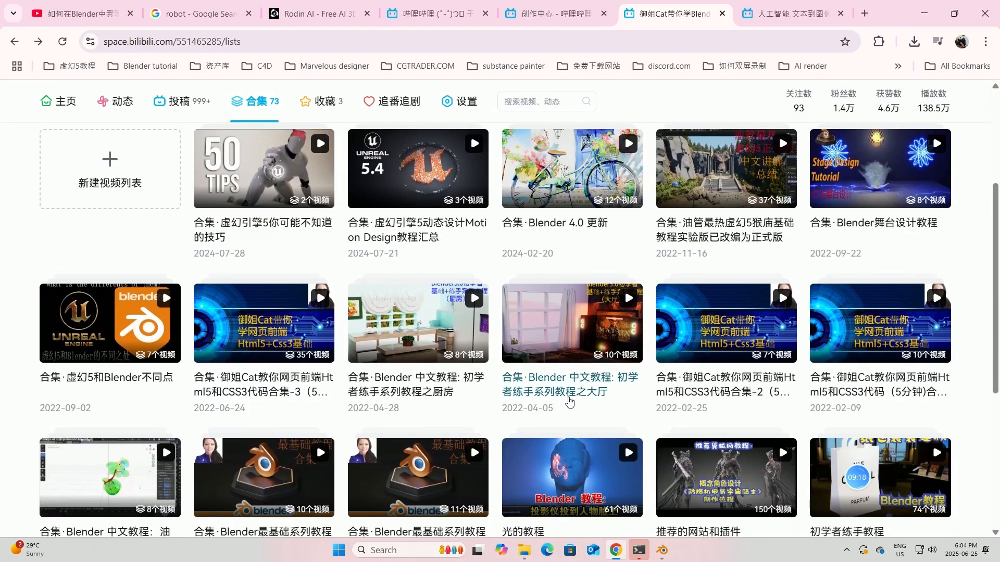
scroll(520, 385, "down", 6)
scroll(396, 266, "up", 6)
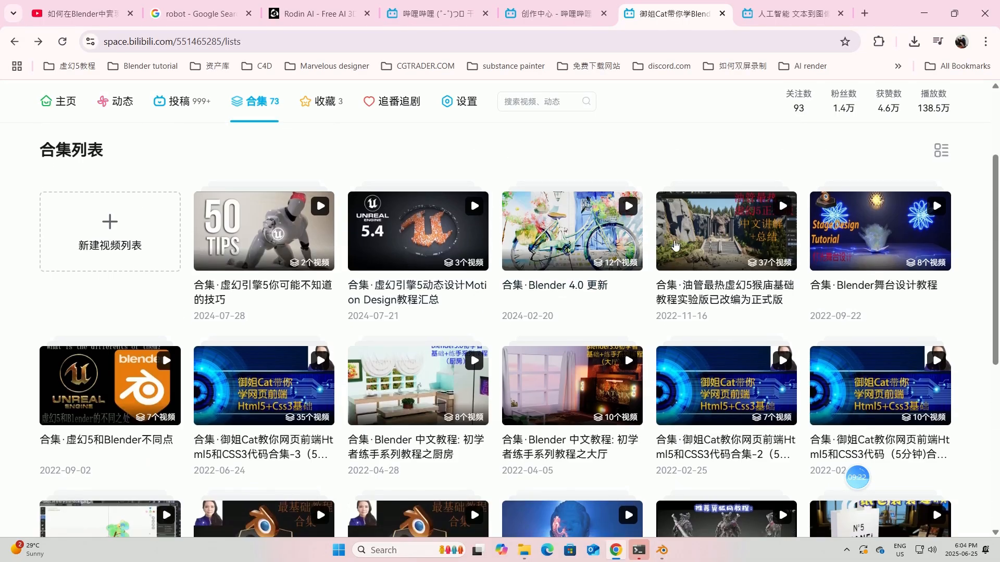
scroll(444, 523, "down", 5)
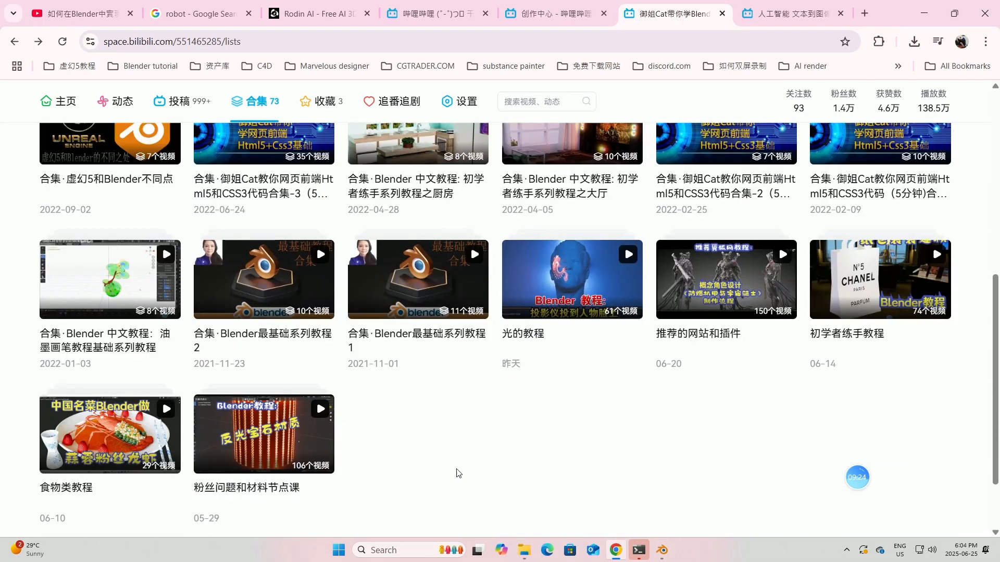
scroll(457, 472, "down", 2)
left_click(373, 508)
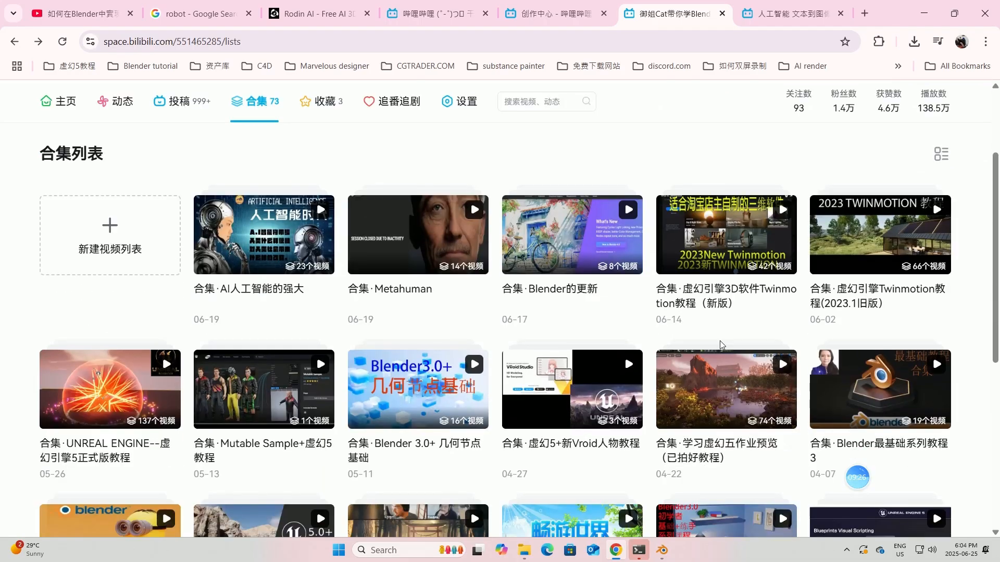
- Look through the tutorial collections on pages 2 and 3 of the collections list
scroll(466, 458, "down", 7)
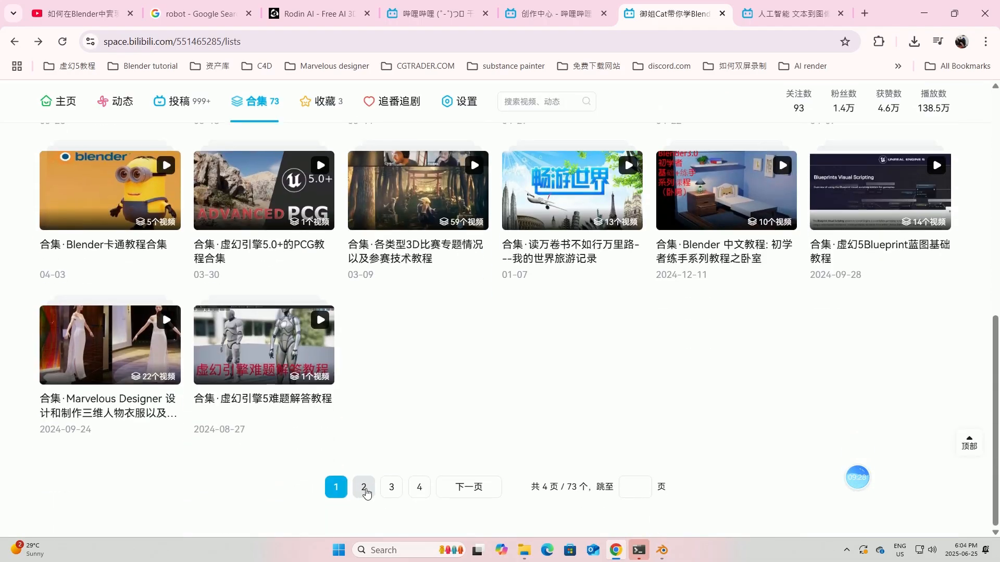
left_click(364, 487)
scroll(591, 338, "down", 8)
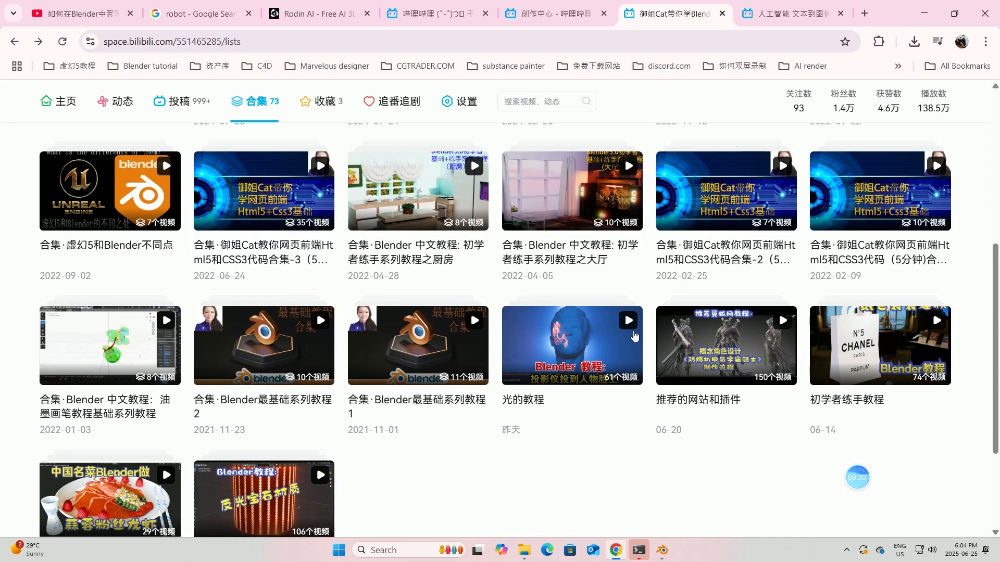
scroll(836, 375, "down", 2)
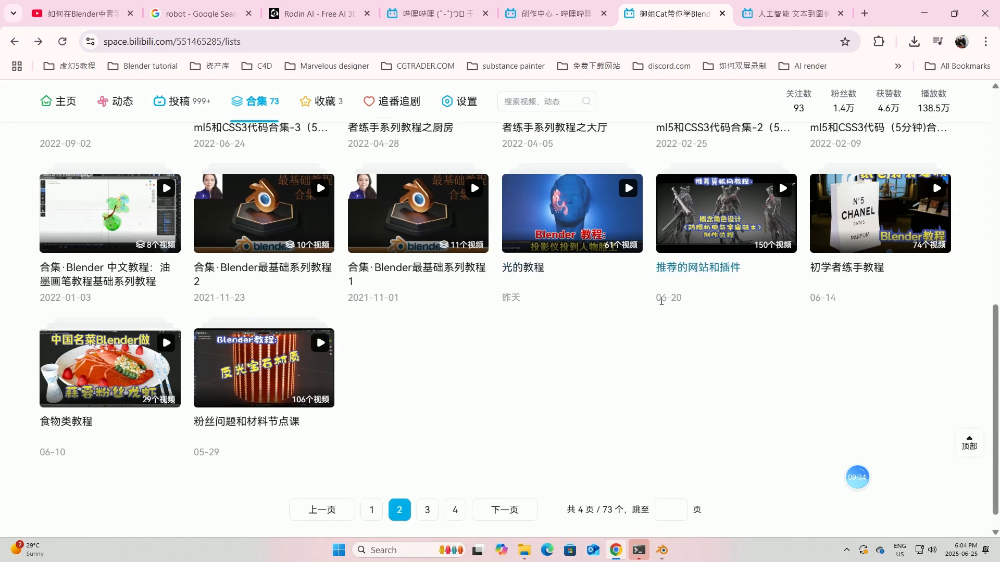
left_click(428, 508)
scroll(521, 365, "down", 6)
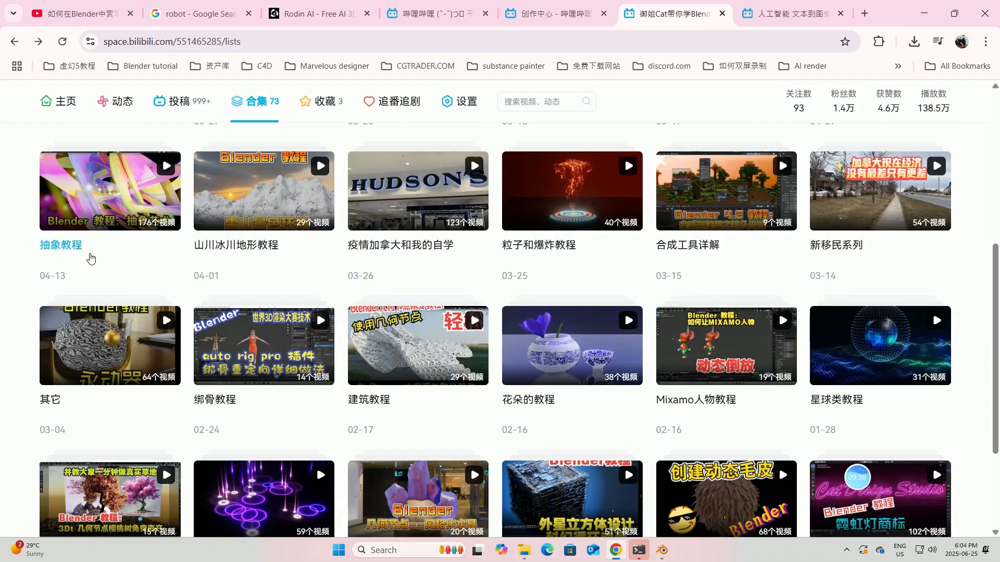
- Check the Rodin settings in Blender, then switch to the Rodin AI page in Chrome
left_click(662, 551)
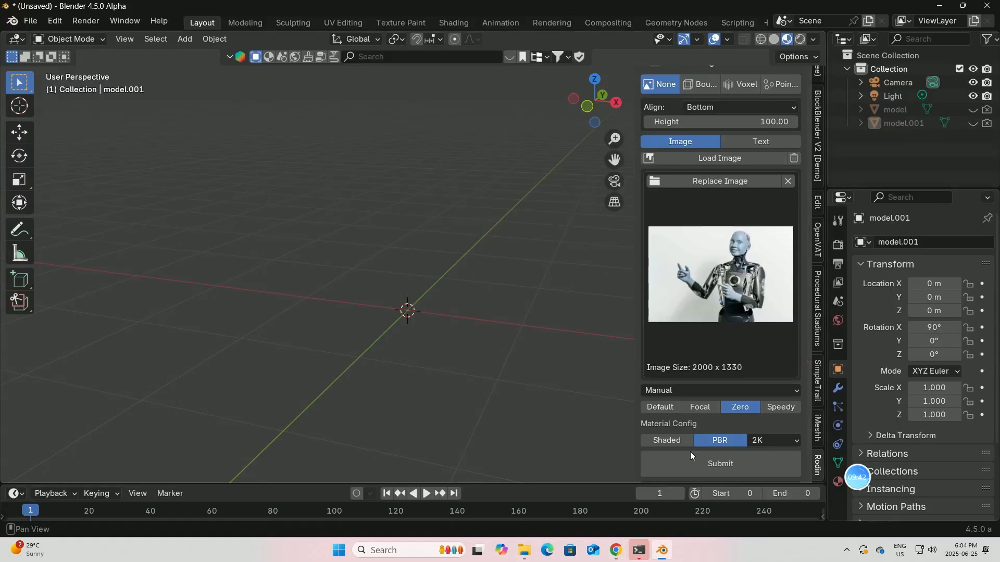
left_click(615, 551)
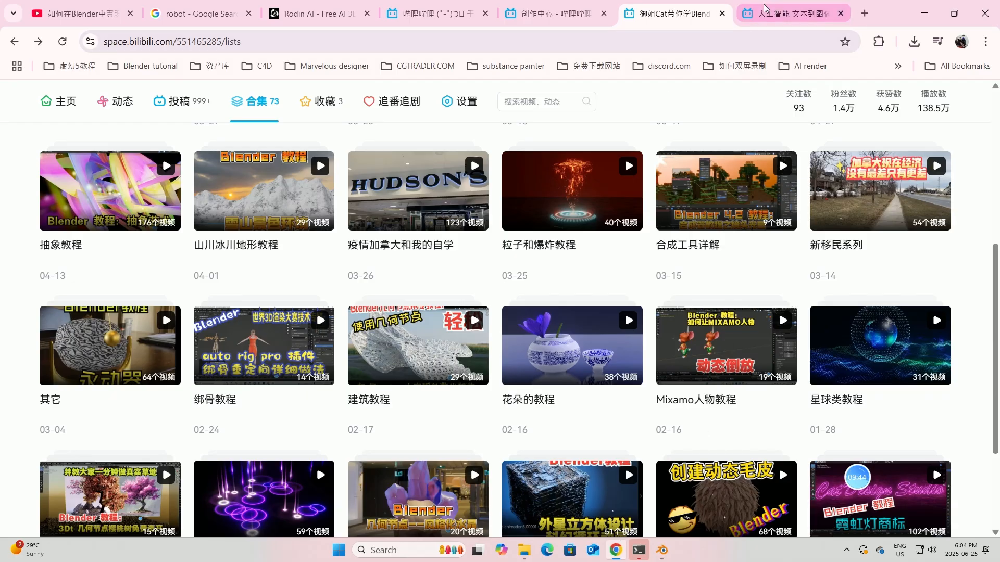
left_click(300, 18)
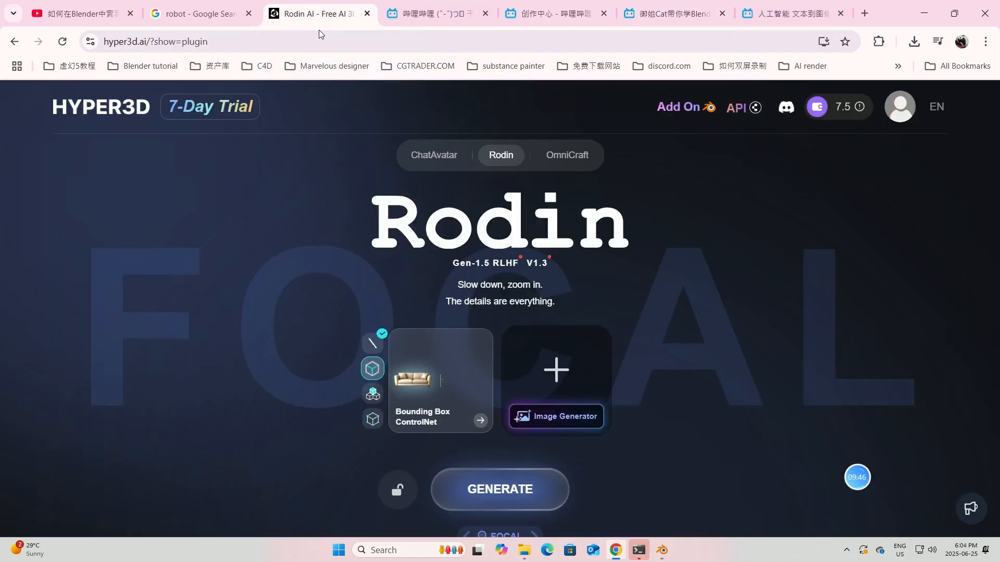
mouse_move(680, 118)
left_click(561, 143)
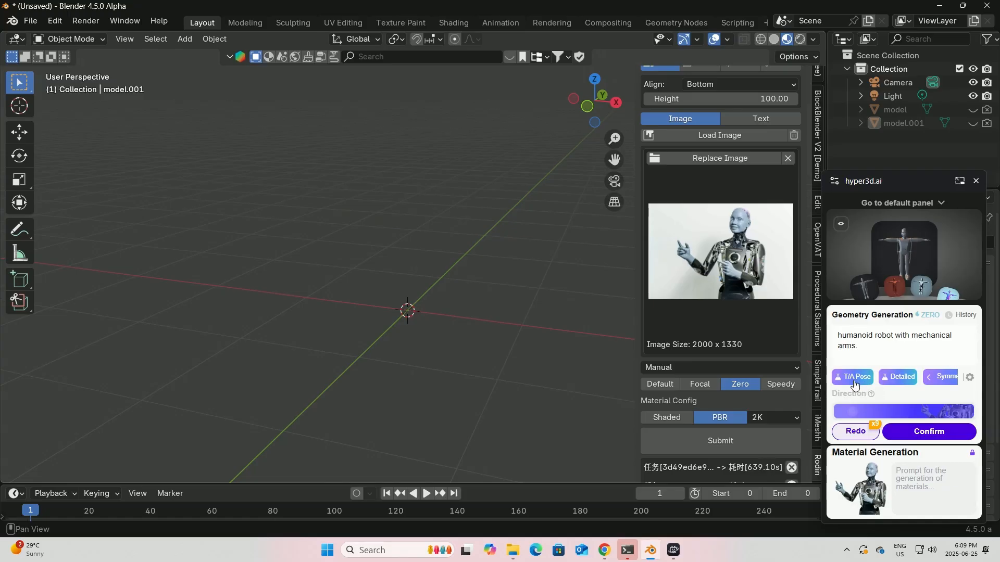
mouse_move(861, 415)
mouse_move(927, 437)
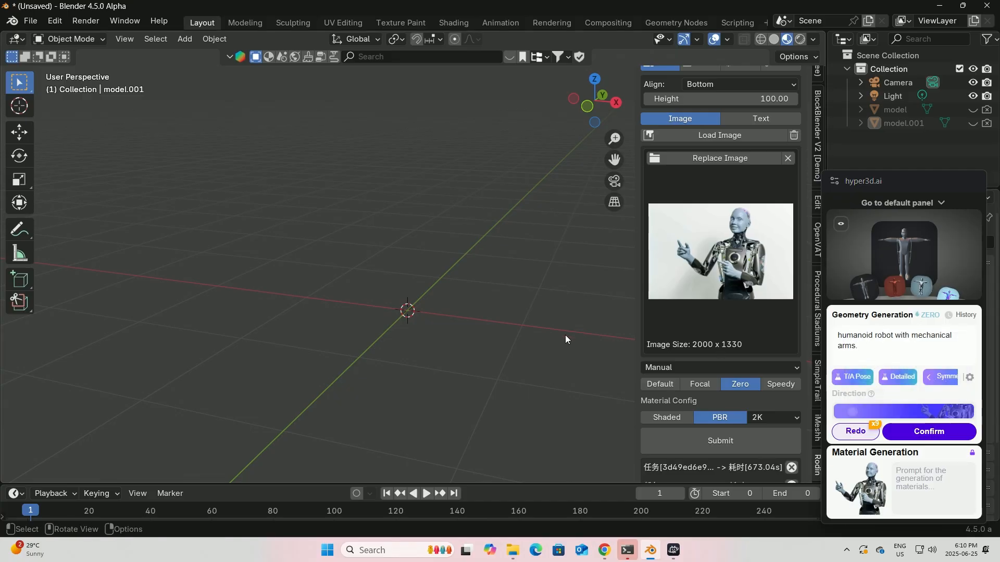
middle_click_drag(552, 341, 577, 339)
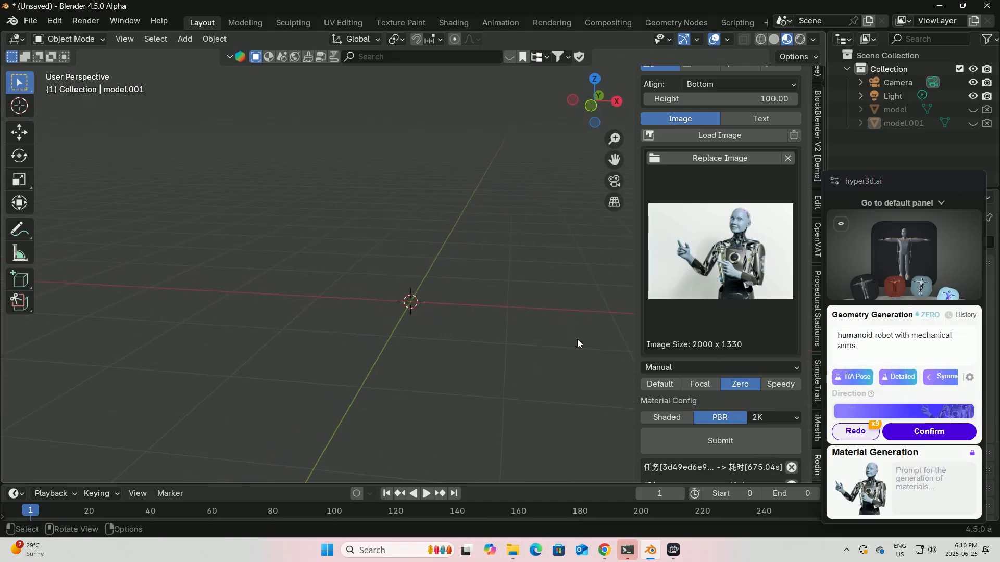
- Switch to the Rodin AI page in Chrome and close the floating hyper3d.ai panel
left_click(674, 550)
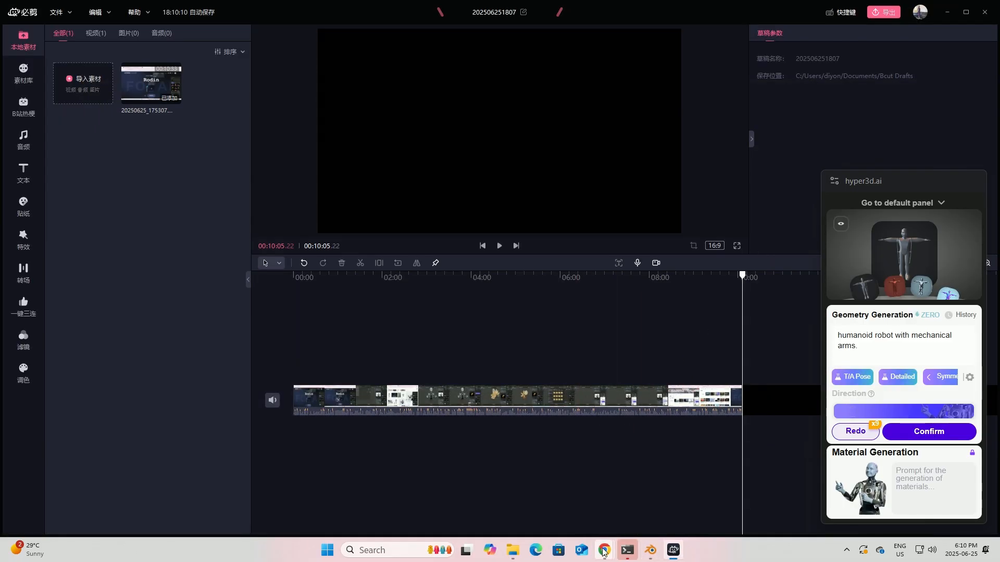
mouse_move(604, 549)
left_click(609, 463)
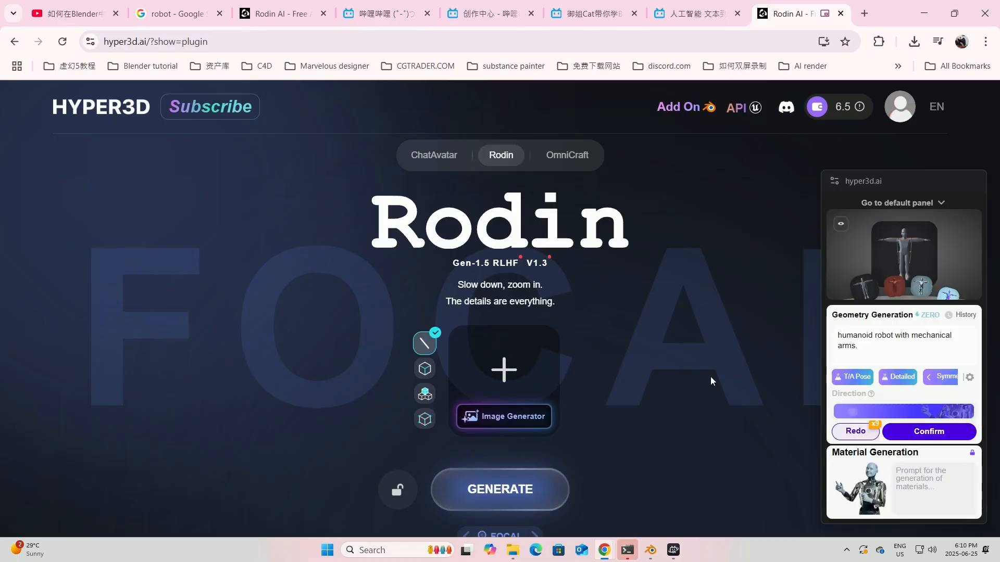
left_click(976, 180)
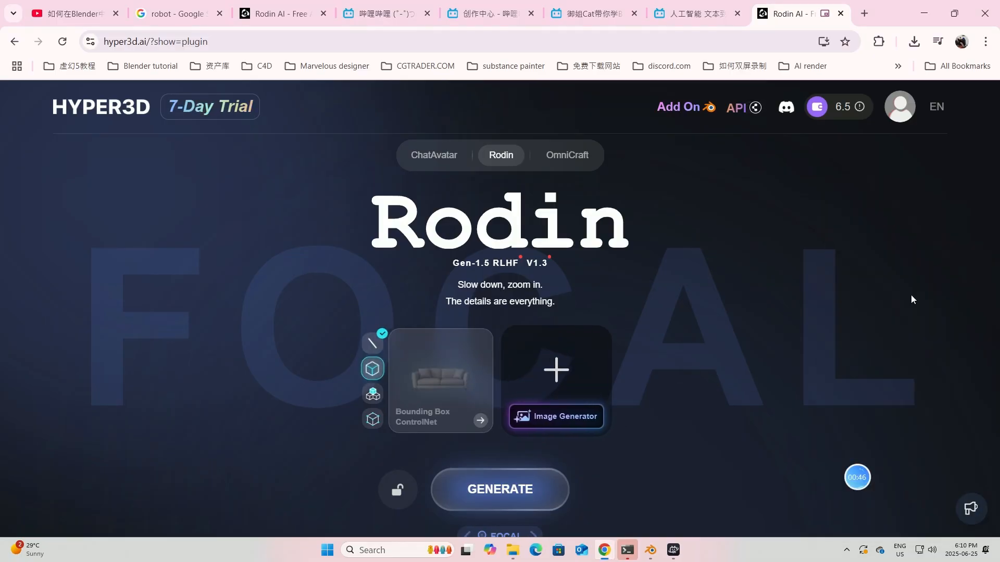